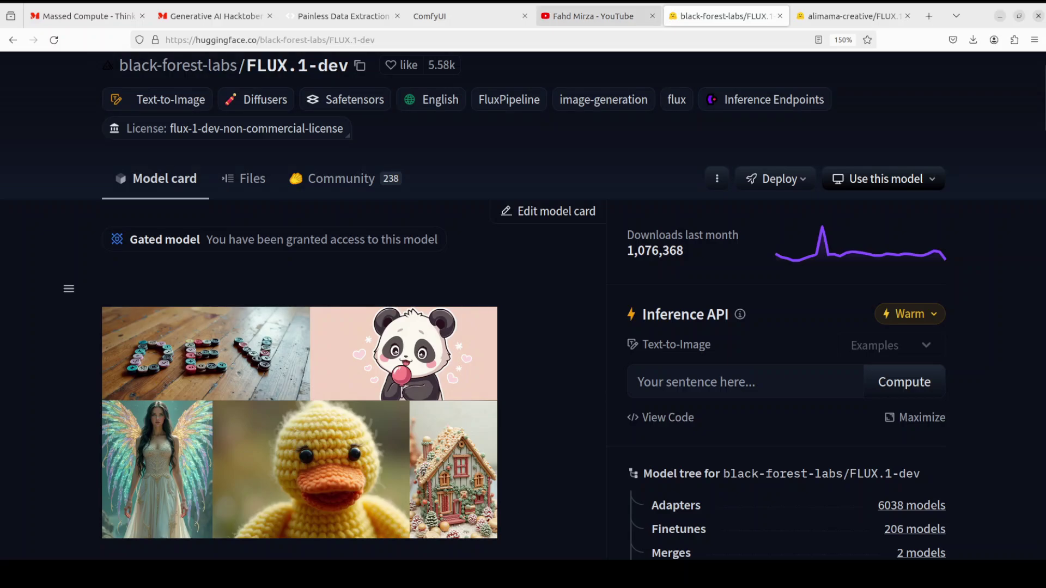
# Switch to the YouTube tab with the channel's flux.1 search results.
pyautogui.click(591, 16)
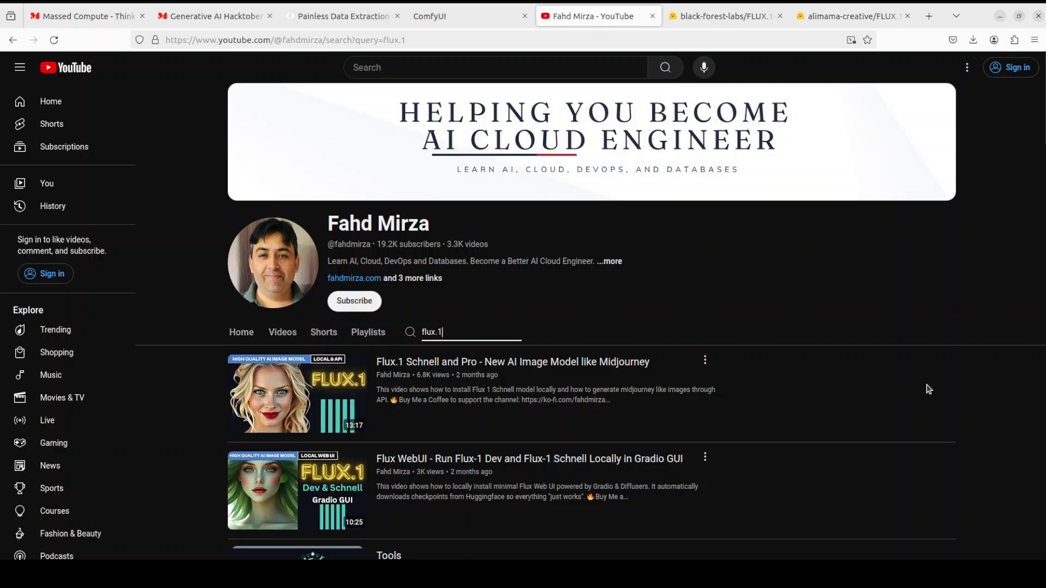
# Return to the FLUX.1-Turbo-Alpha model card and scroll down it.
pyautogui.click(852, 20)
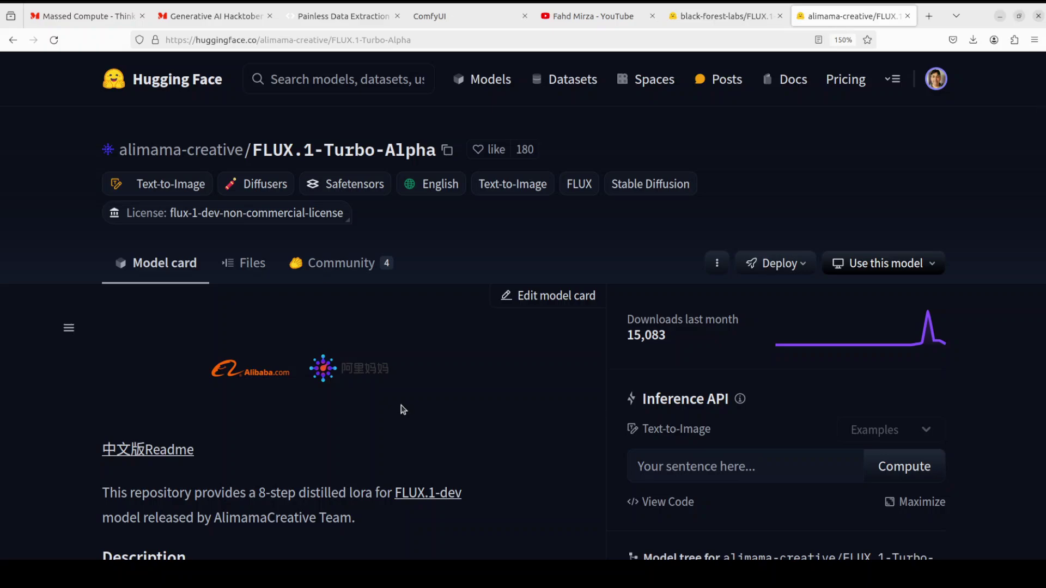
pyautogui.scroll(-2, 401, 409)
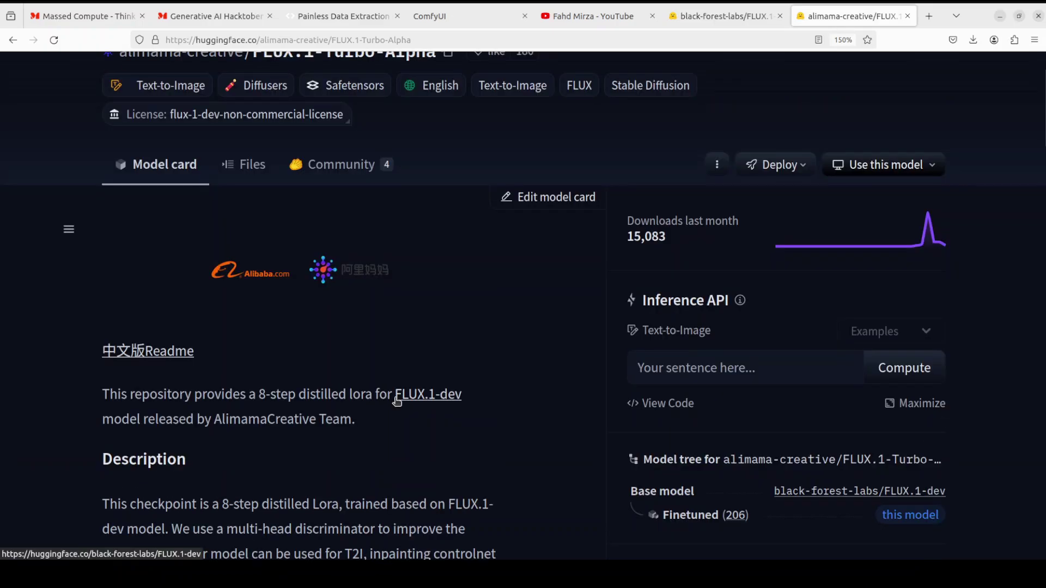
pyautogui.scroll(-10, 395, 409)
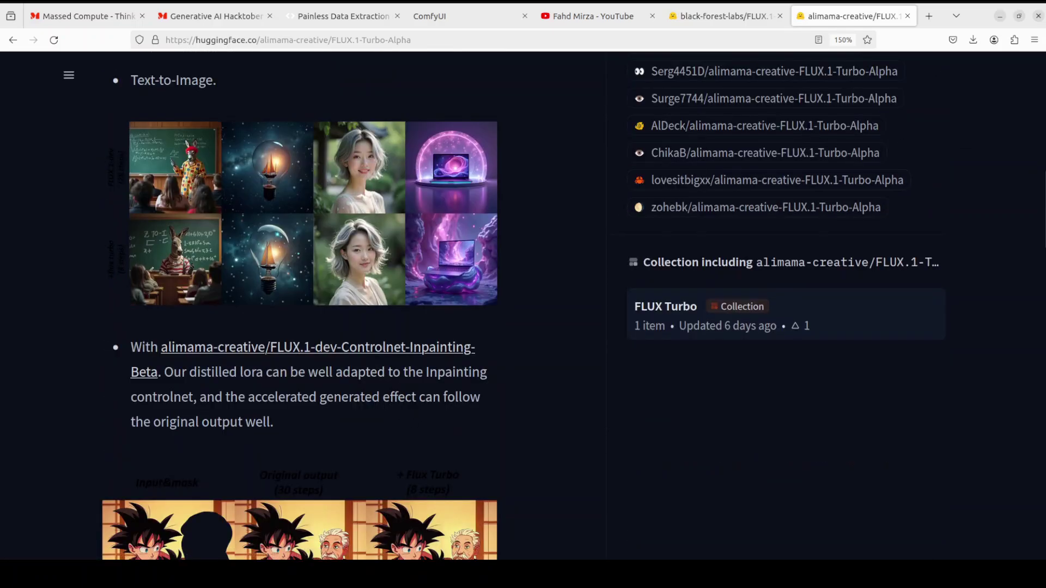
# Zoom the page in to 200% from the Firefox menu.
pyautogui.click(1034, 41)
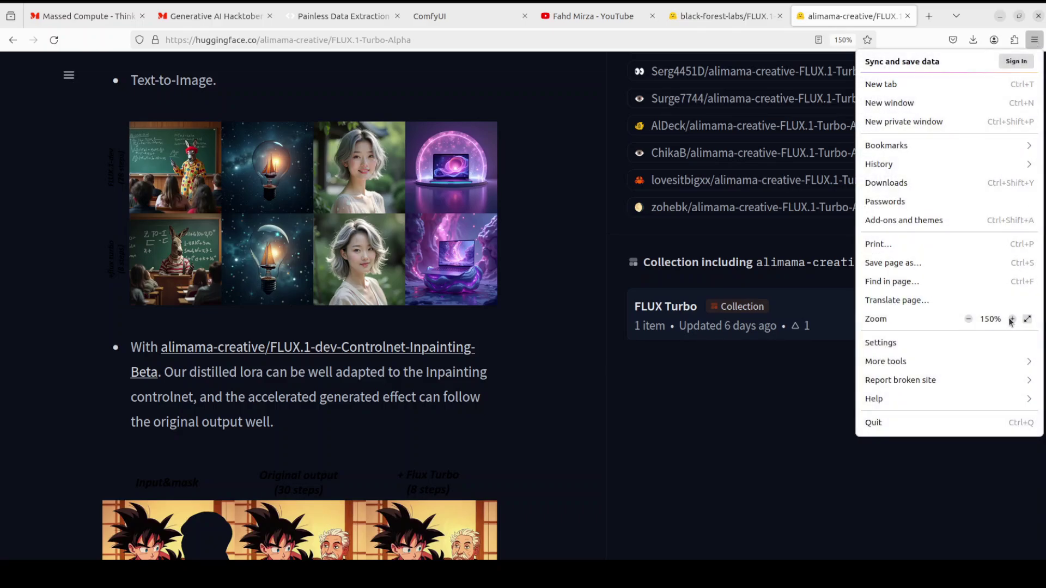
pyautogui.click(1011, 319)
pyautogui.click(1011, 319)
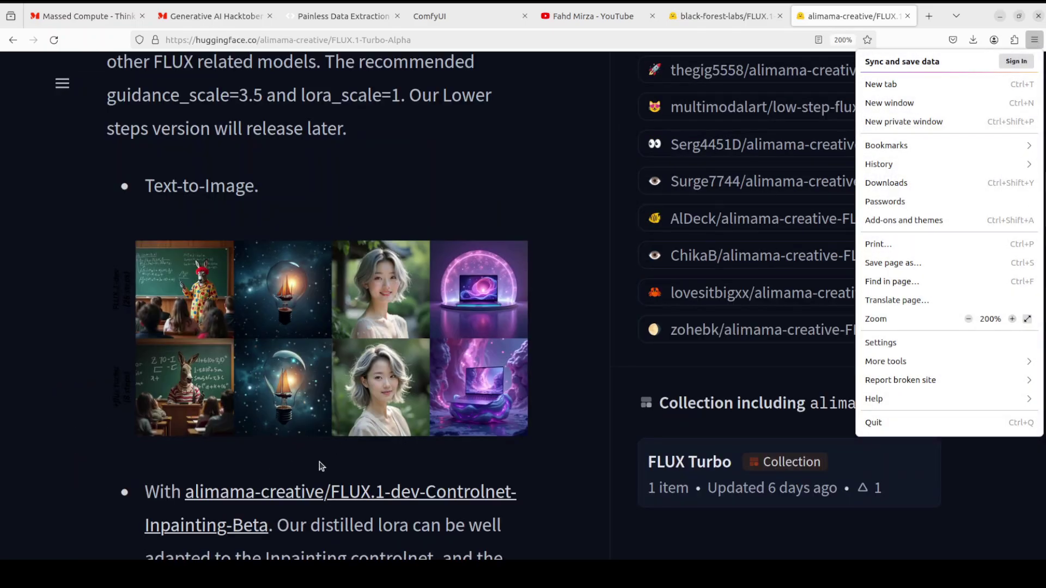
pyautogui.click(574, 455)
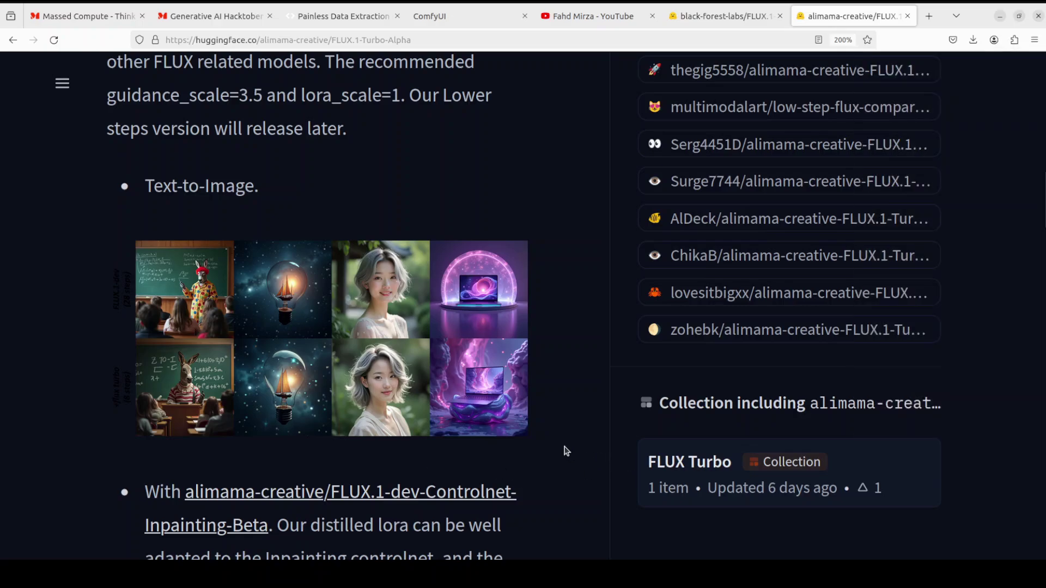
# Scroll down to the inpainting comparison examples.
pyautogui.scroll(-4, 558, 443)
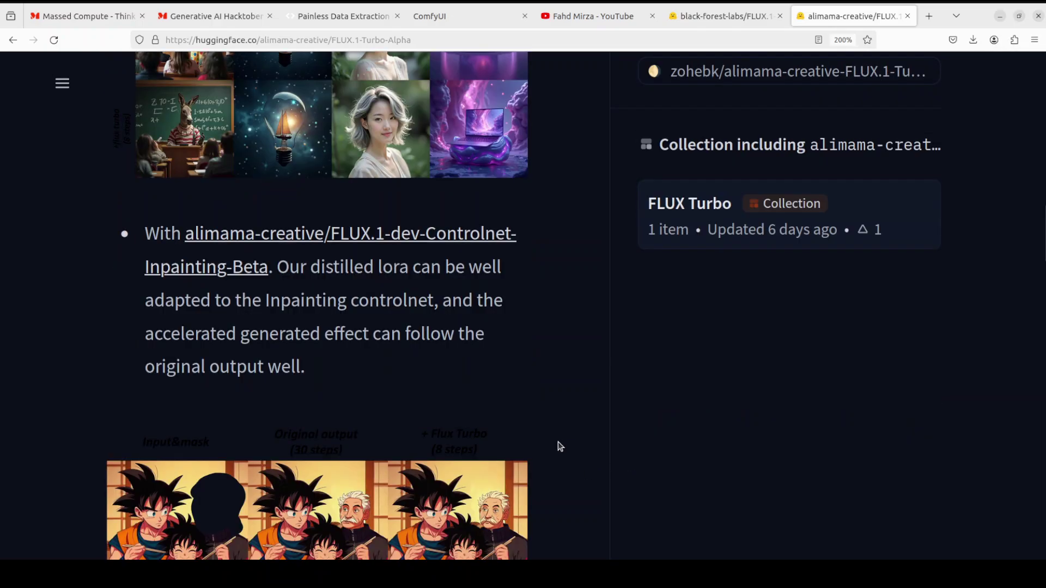
pyautogui.scroll(-4, 558, 443)
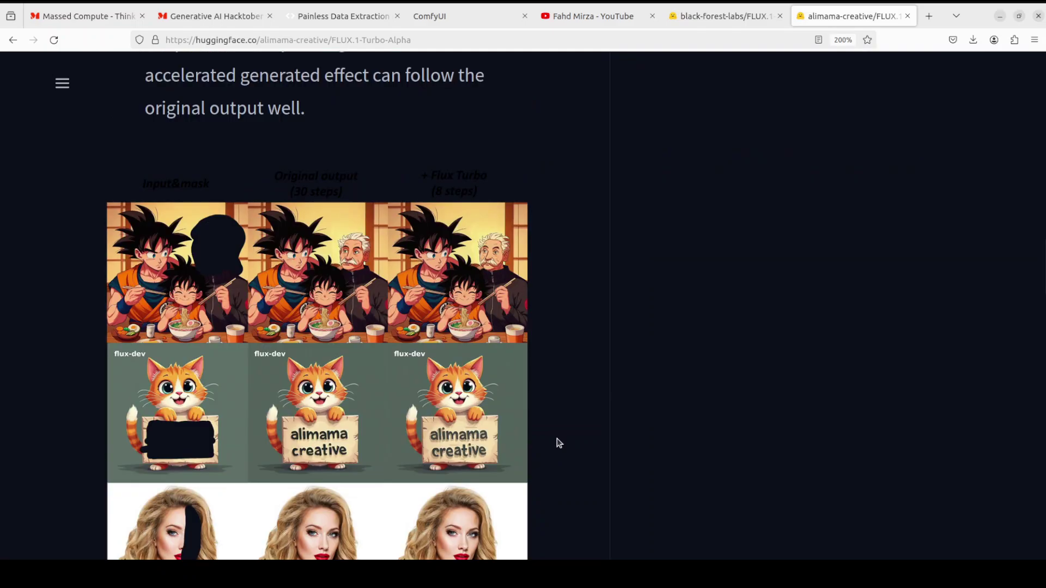
pyautogui.scroll(-2, 560, 430)
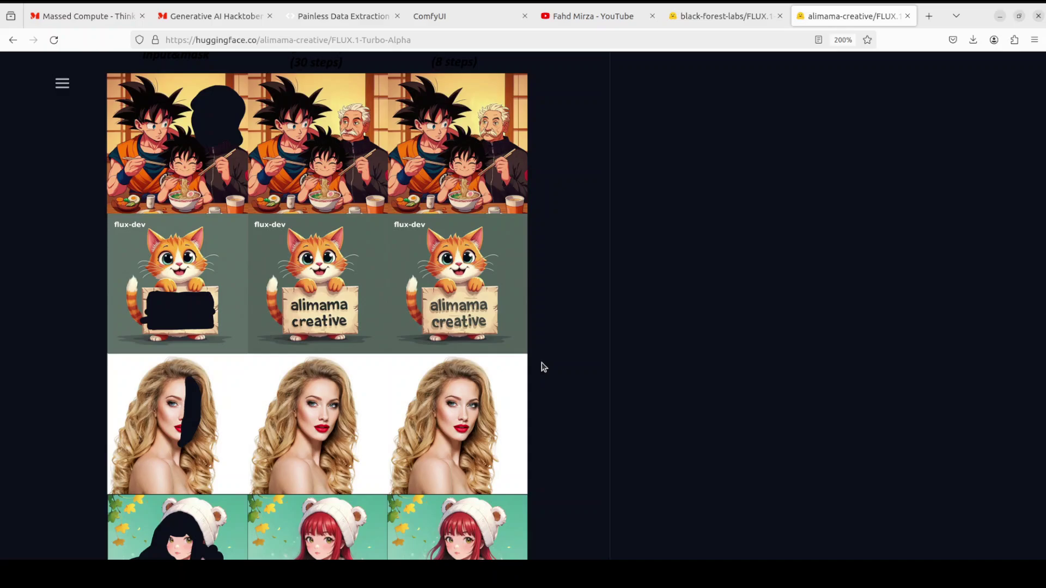
pyautogui.scroll(10, 544, 358)
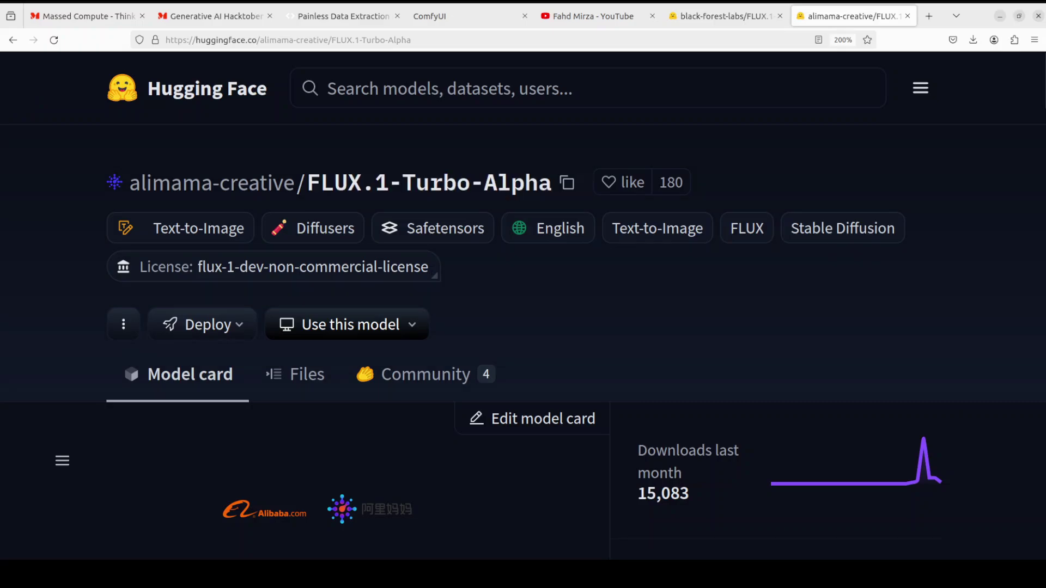
pyautogui.click(712, 16)
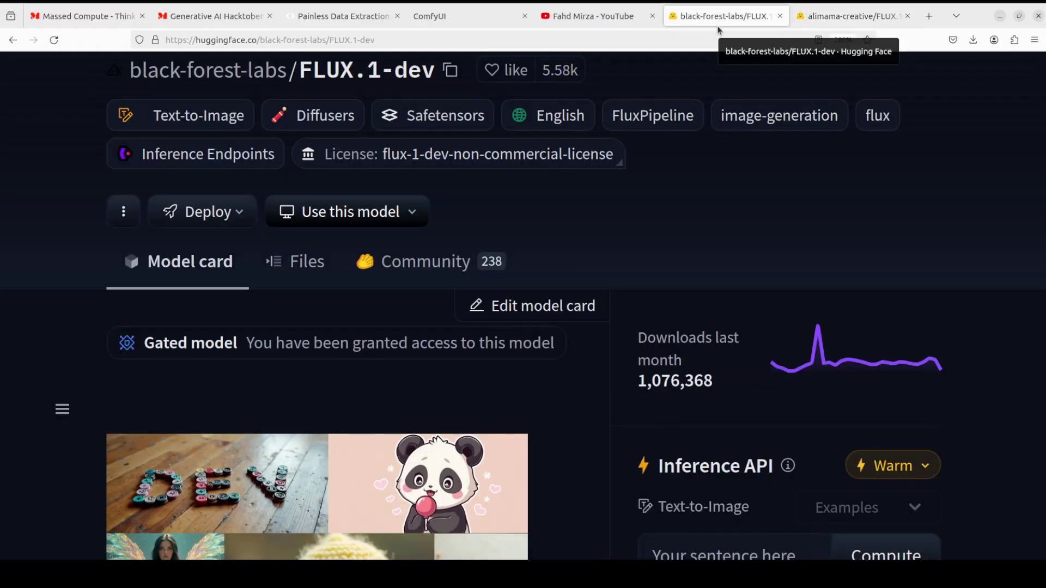
pyautogui.click(839, 17)
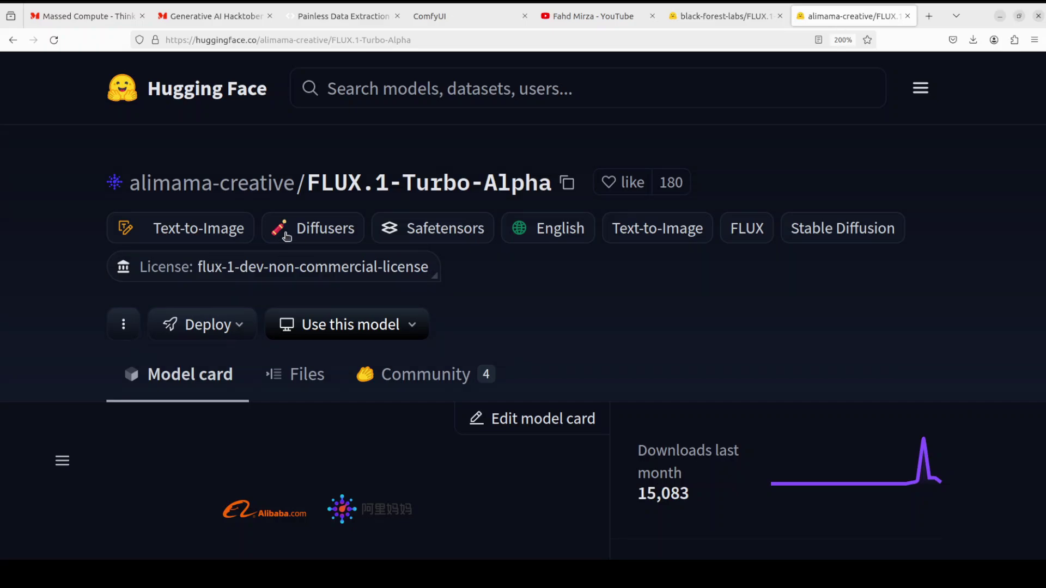
# Visit the Massed Compute site, then the ComfyUI tab.
pyautogui.click(90, 18)
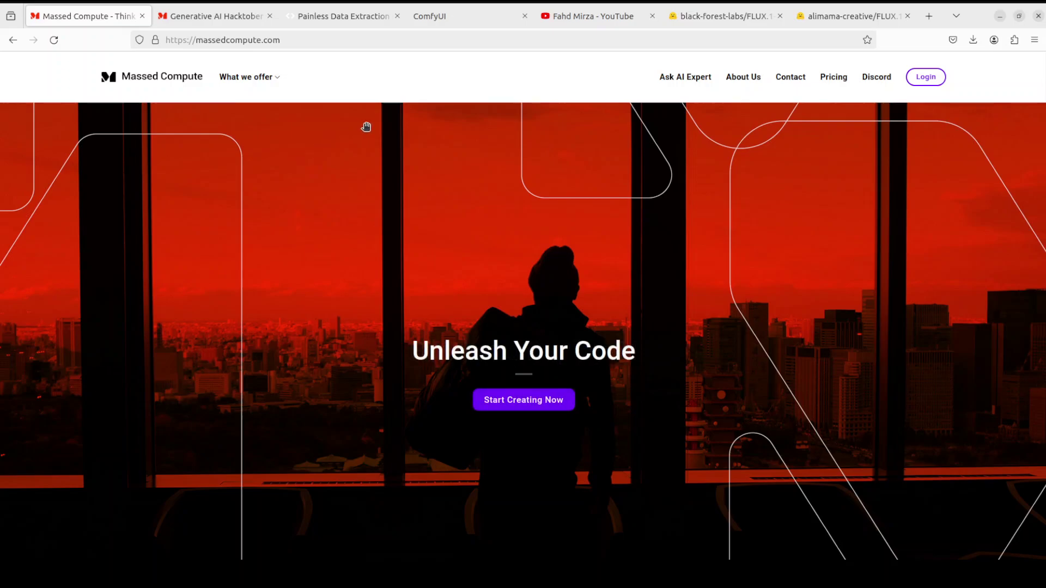
pyautogui.click(443, 18)
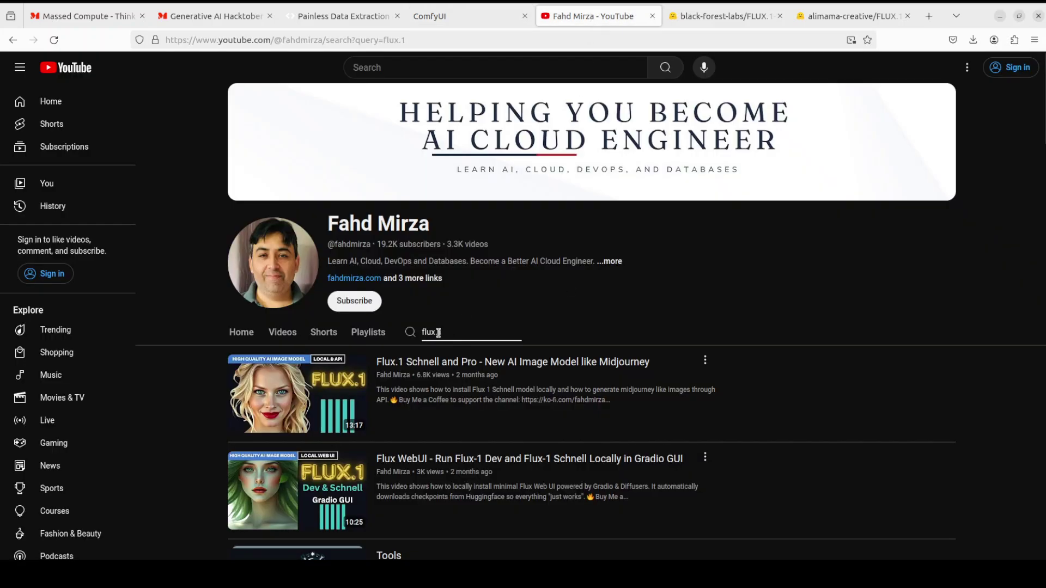
# Replace the channel search 'flux.1' with 'comfyui' and run it.
pyautogui.hotkey('ctrl', 'a')
pyautogui.write('comfyui')
pyautogui.press('Return')
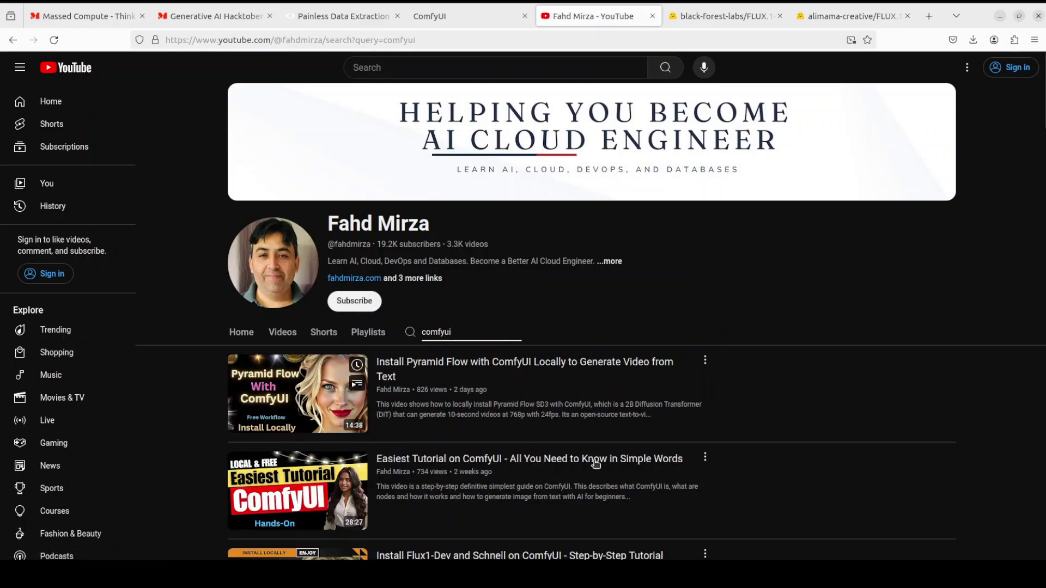
pyautogui.moveTo(509, 477)
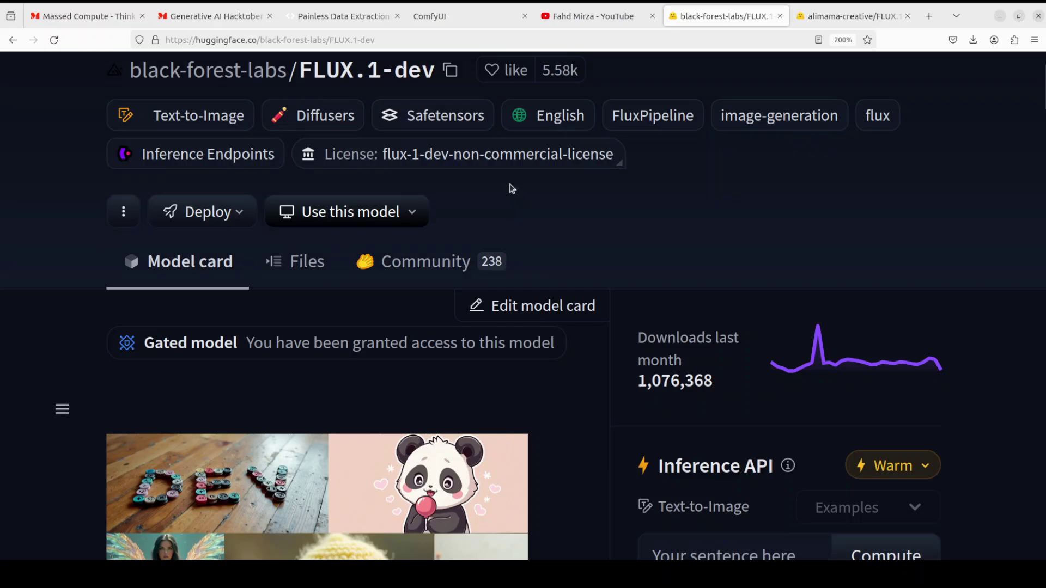
# Open flux1-dev.safetensors from the FLUX.1-dev file list and scroll to its 23.8 GB download.
pyautogui.click(316, 264)
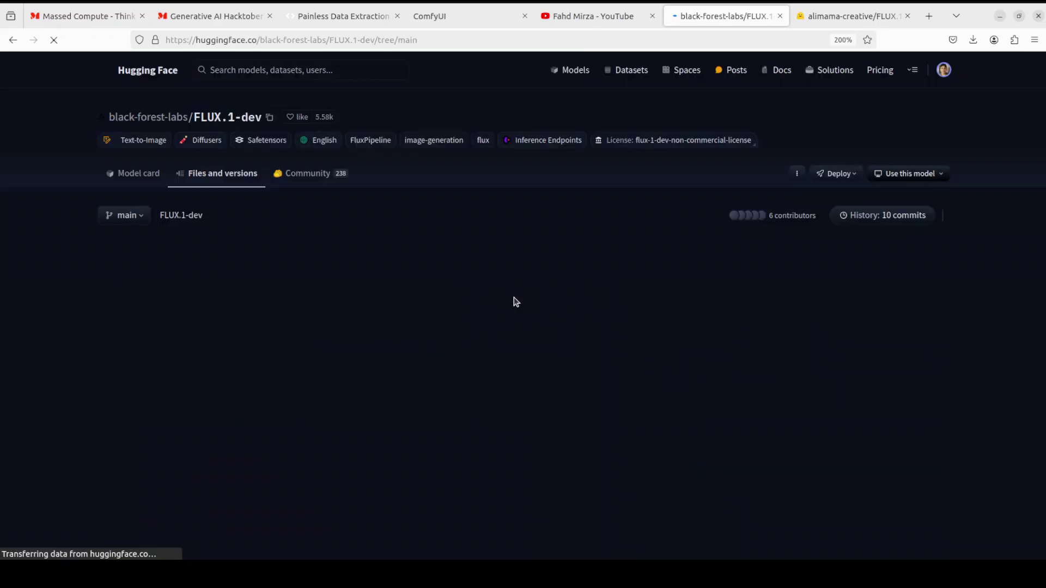
pyautogui.scroll(-12, 524, 315)
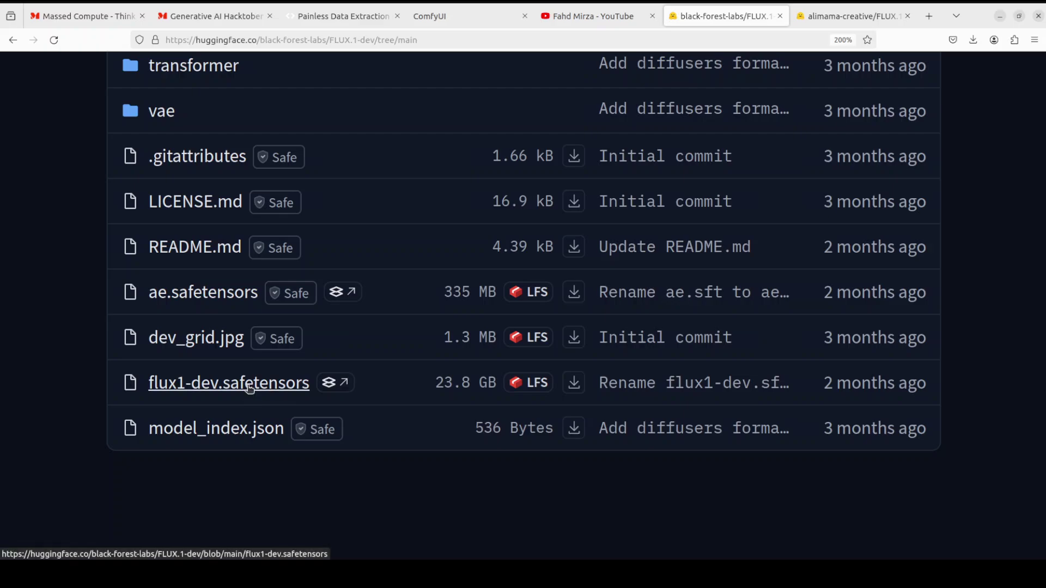
pyautogui.click(231, 389)
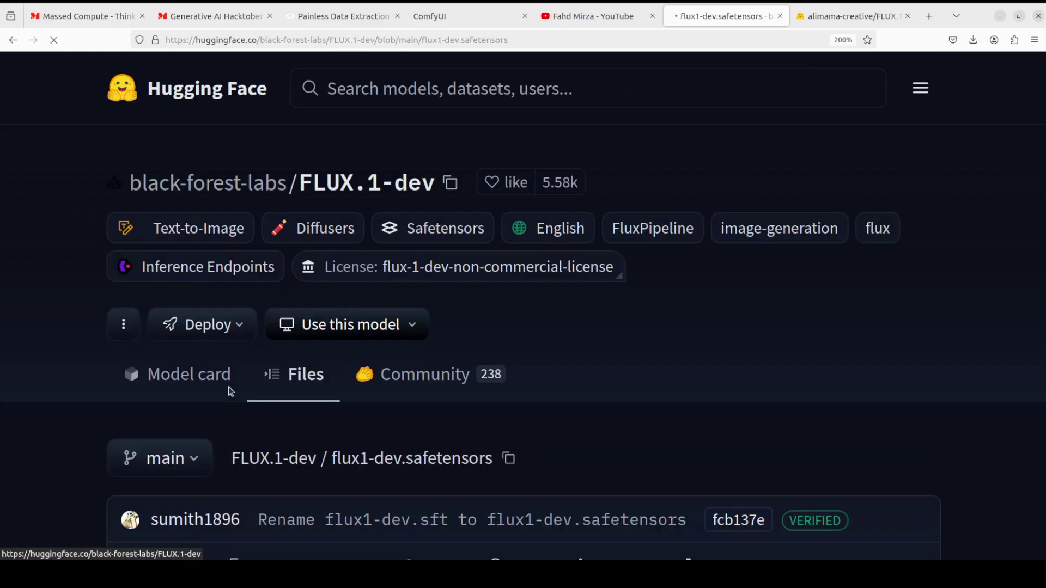
pyautogui.scroll(-5, 282, 466)
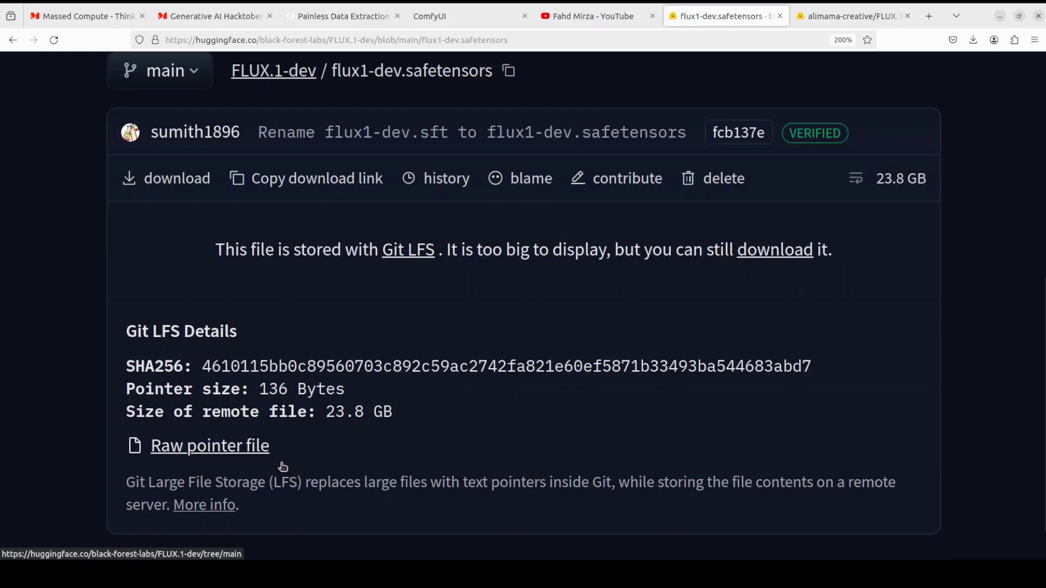
# Save the flux1-dev.safetensors link, browsing via checkpoints to ComfyUI's models/unet folder.
pyautogui.rightClick(172, 184)
pyautogui.click(223, 252)
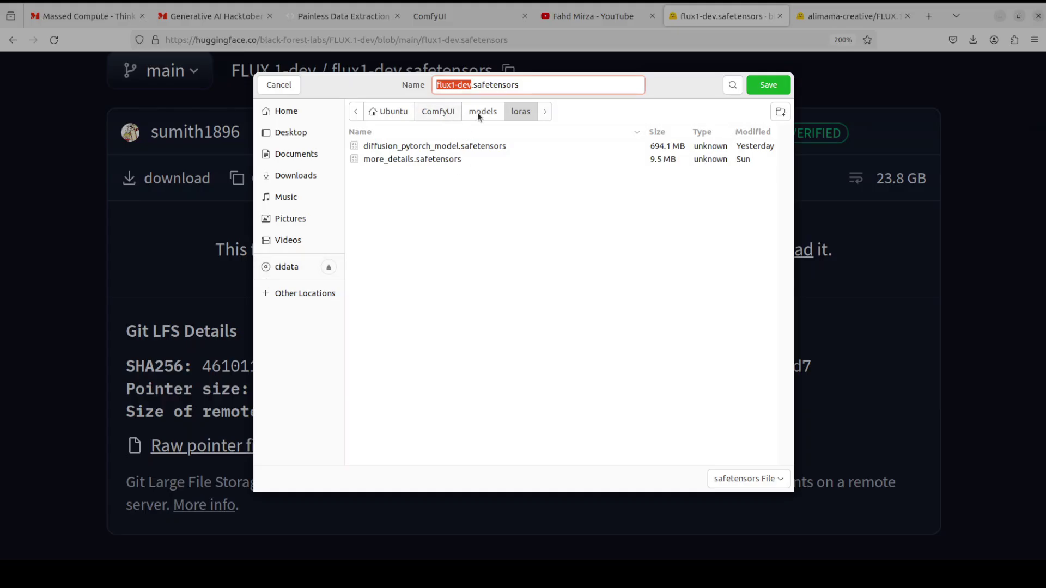
pyautogui.click(479, 113)
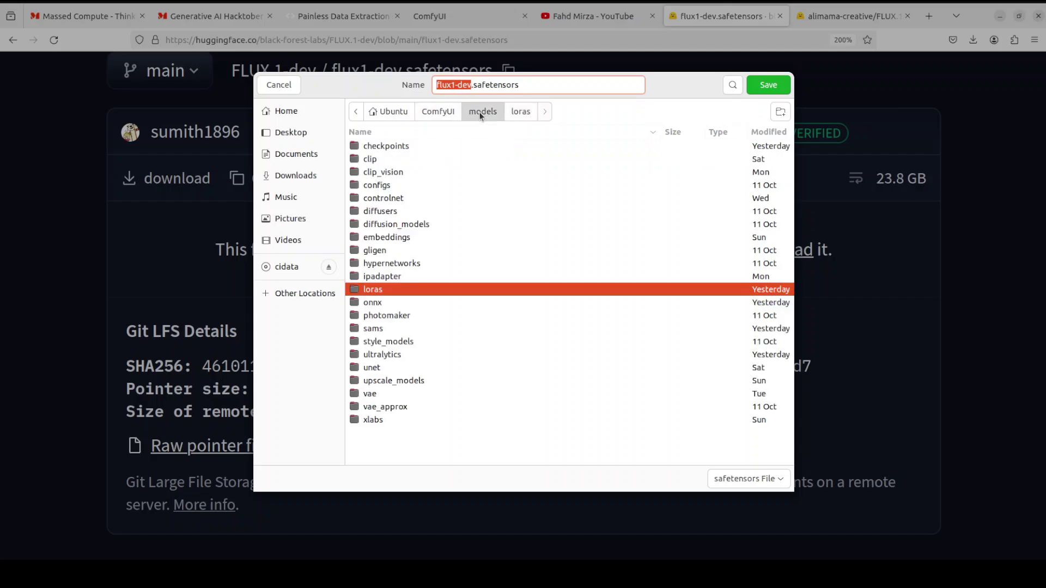
pyautogui.doubleClick(387, 146)
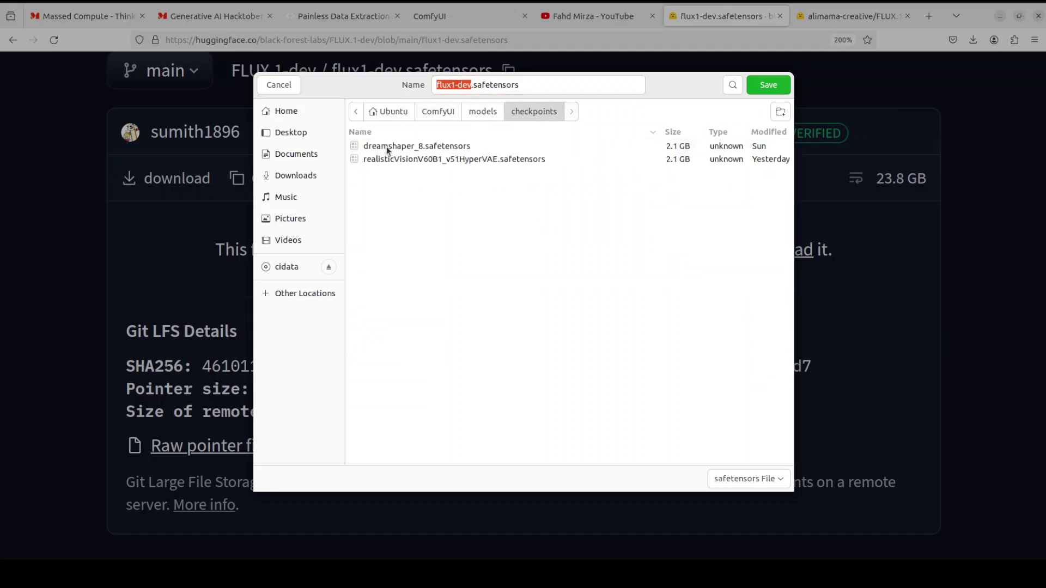
pyautogui.click(474, 112)
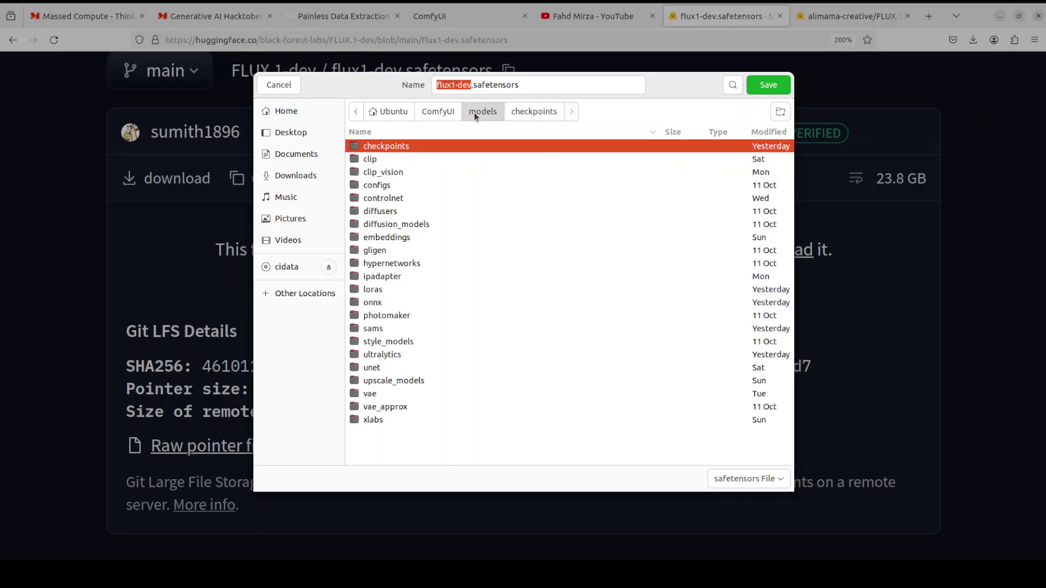
pyautogui.doubleClick(370, 367)
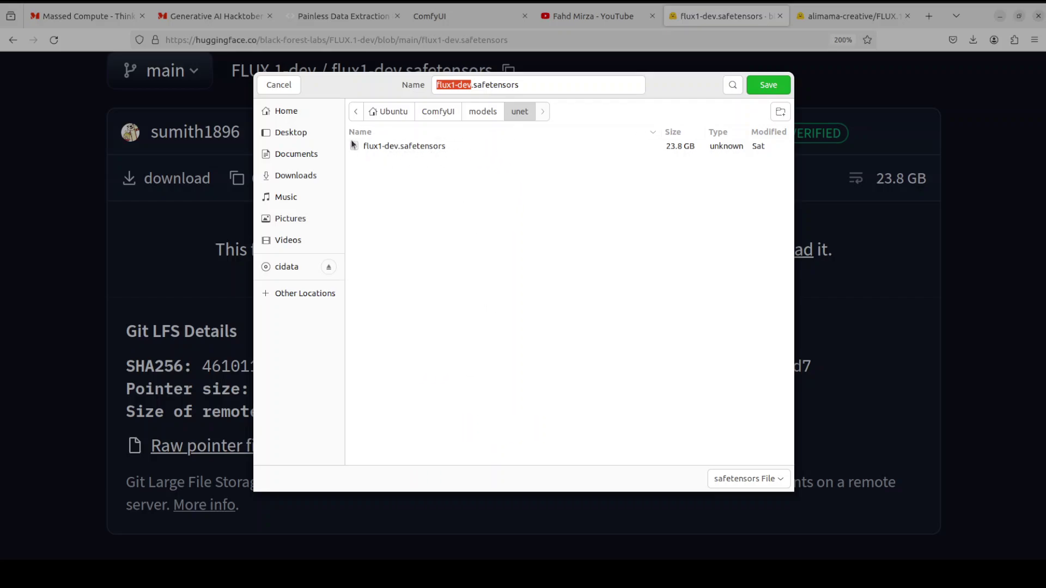
# Close the save dialog and go back to the FLUX.1-dev file list.
pyautogui.click(289, 87)
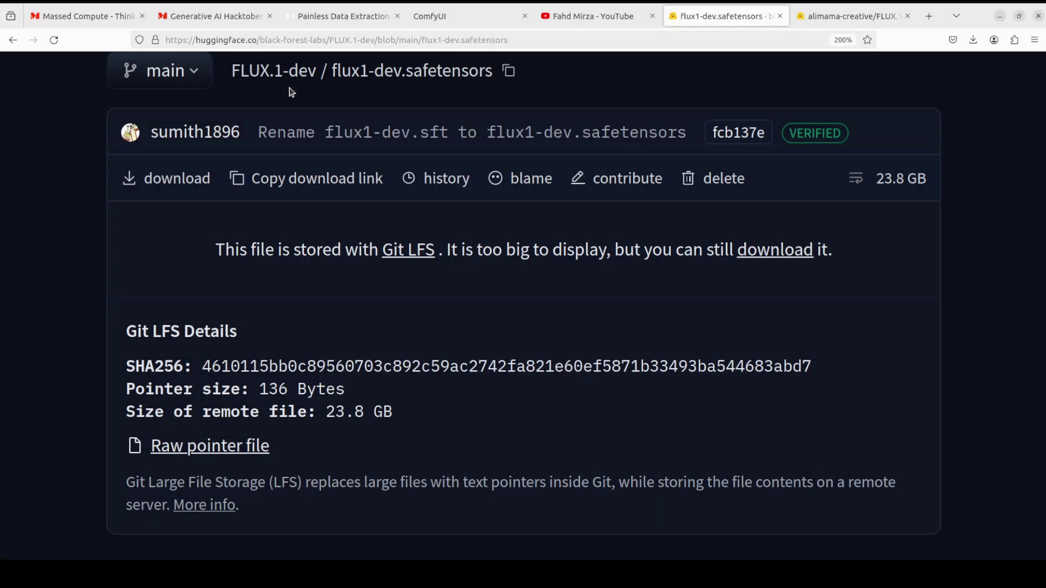
pyautogui.scroll(5, 385, 276)
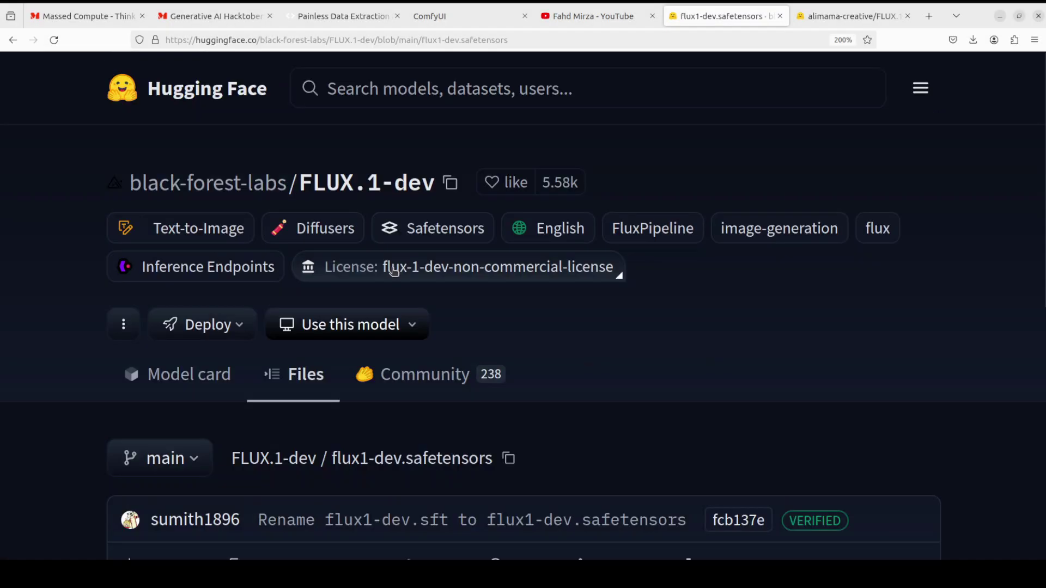
pyautogui.click(309, 379)
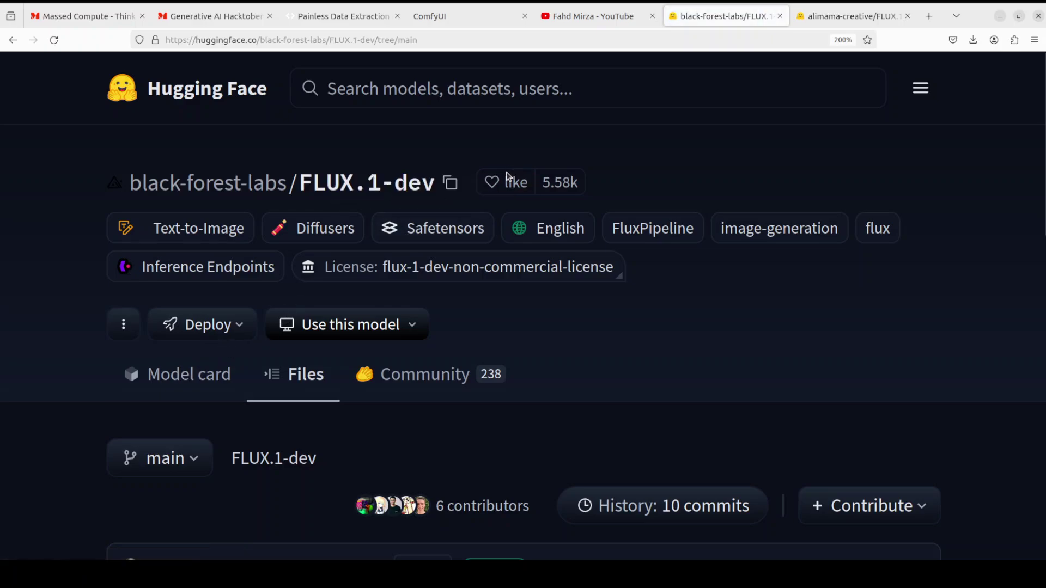
# Open diffusion_pytorch_model.safetensors from the FLUX.1-Turbo-Alpha repository's files.
pyautogui.click(830, 19)
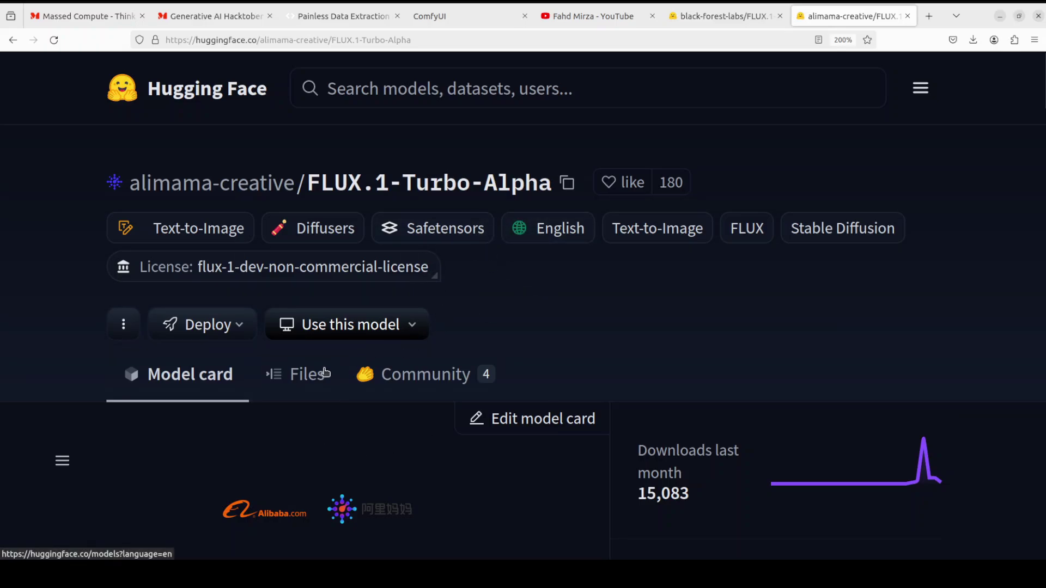
pyautogui.click(308, 374)
pyautogui.scroll(-6, 689, 354)
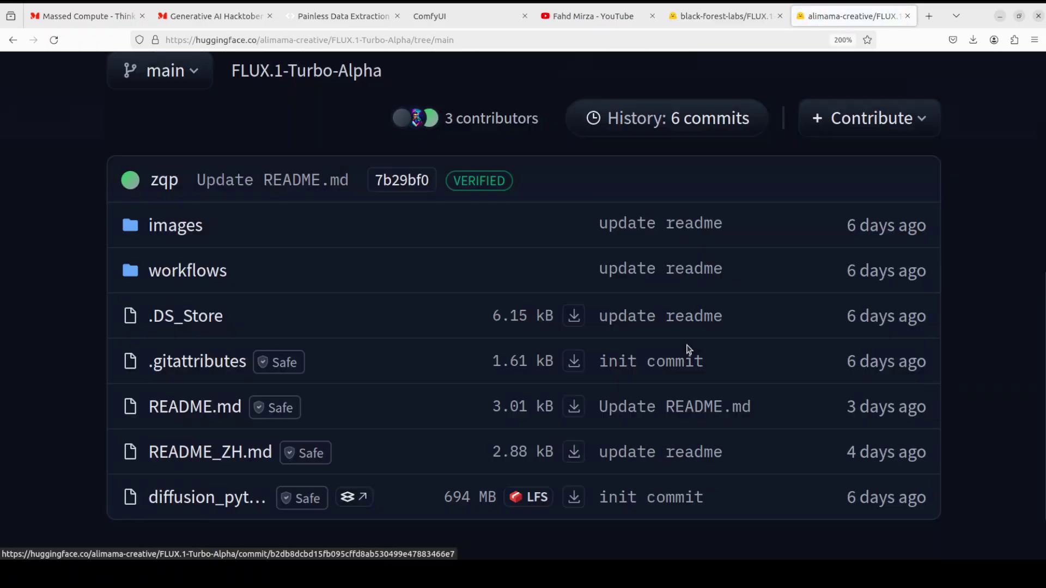
pyautogui.scroll(-2, 688, 349)
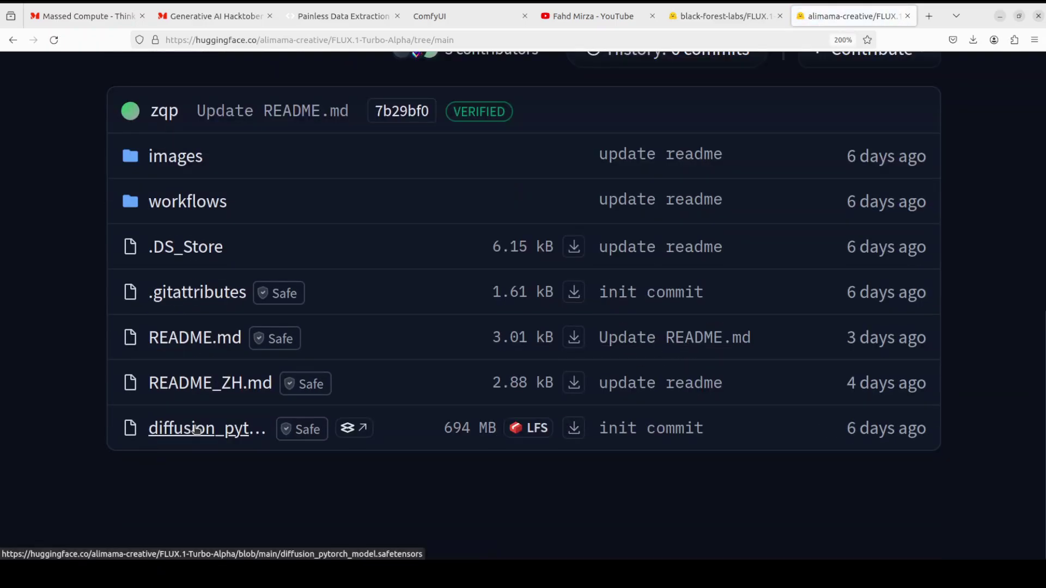
pyautogui.click(213, 433)
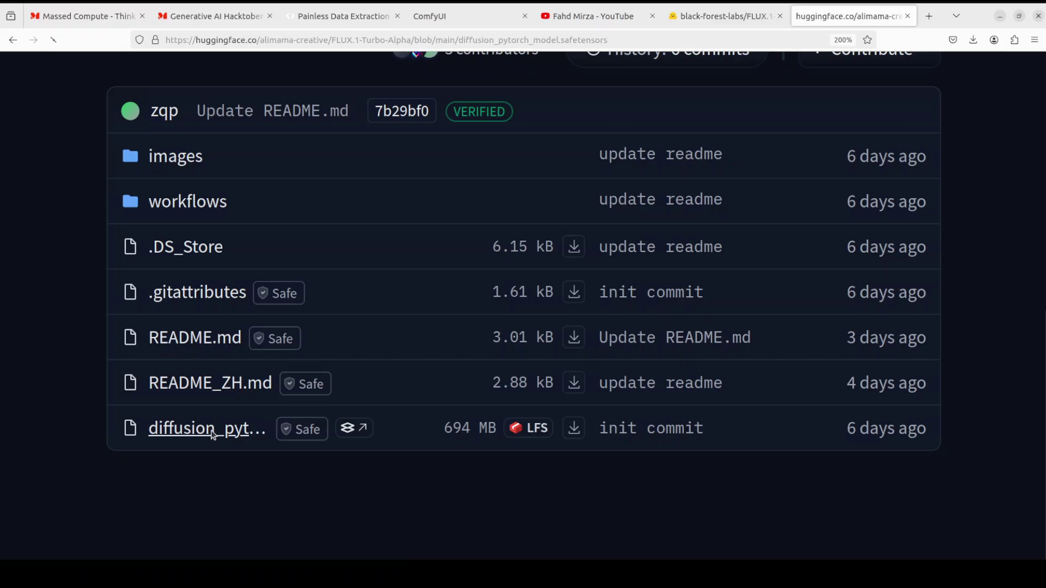
pyautogui.scroll(-5, 440, 389)
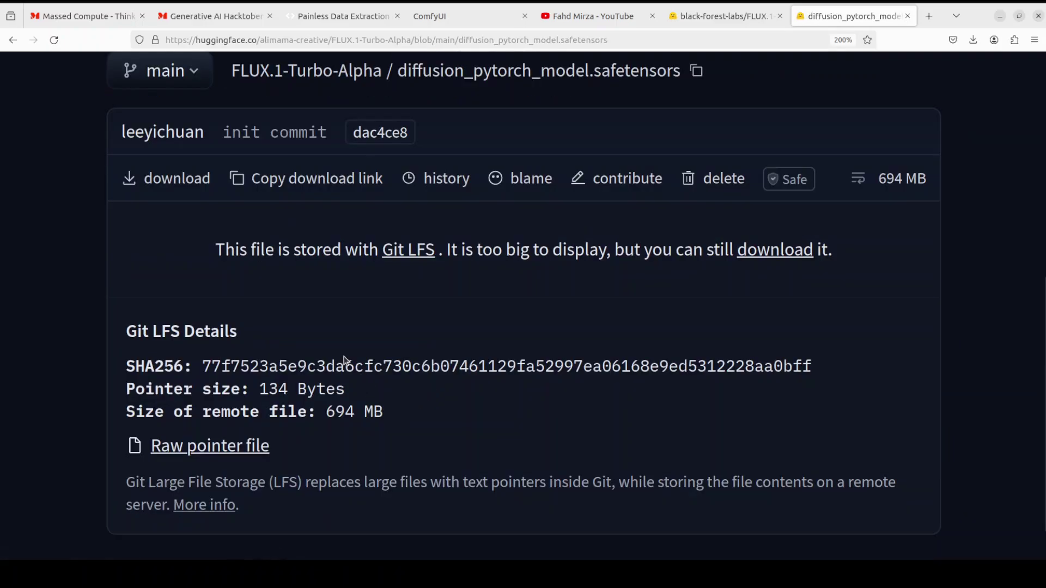
# Confirm diffusion_pytorch_model.safetensors already sits in models/loras, cancel saving, and go to ComfyUI.
pyautogui.rightClick(167, 186)
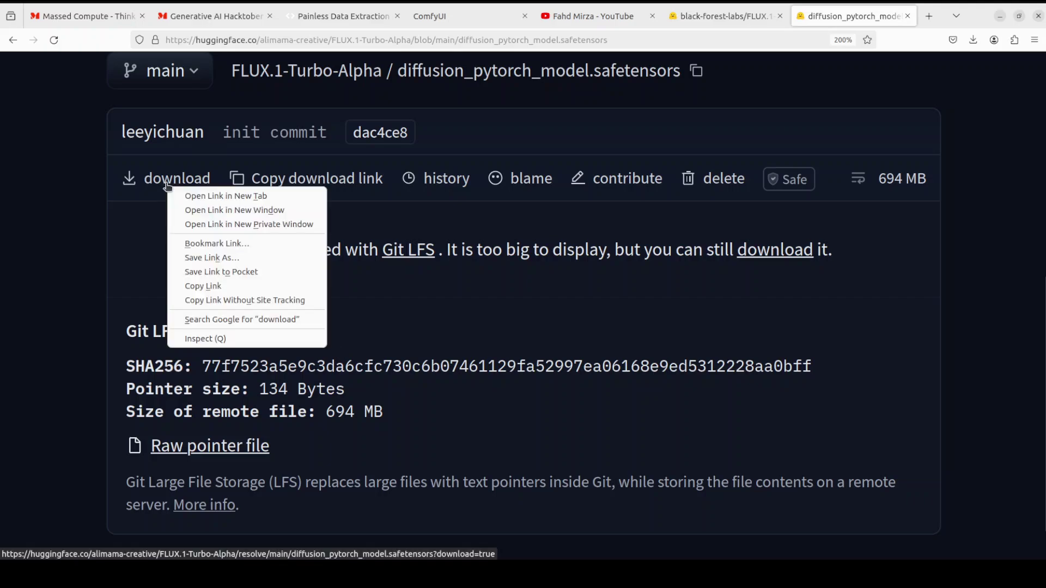
pyautogui.click(239, 255)
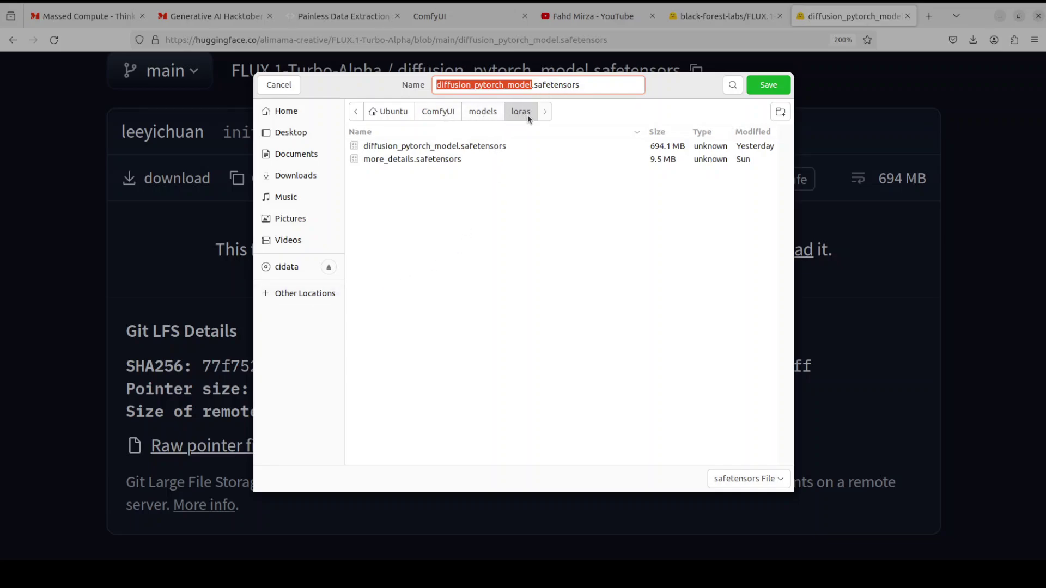
pyautogui.click(494, 114)
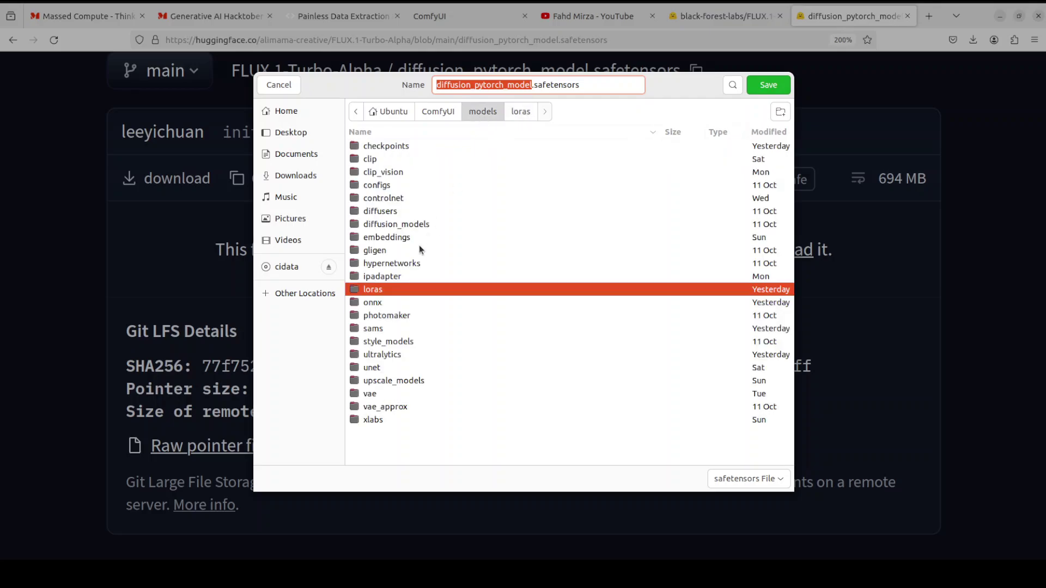
pyautogui.doubleClick(381, 289)
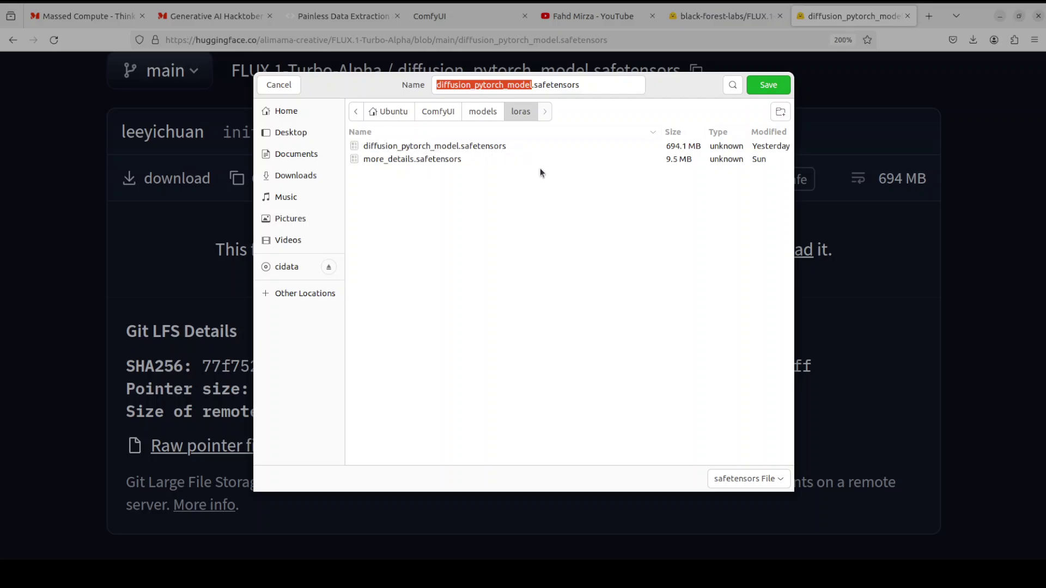
pyautogui.click(281, 85)
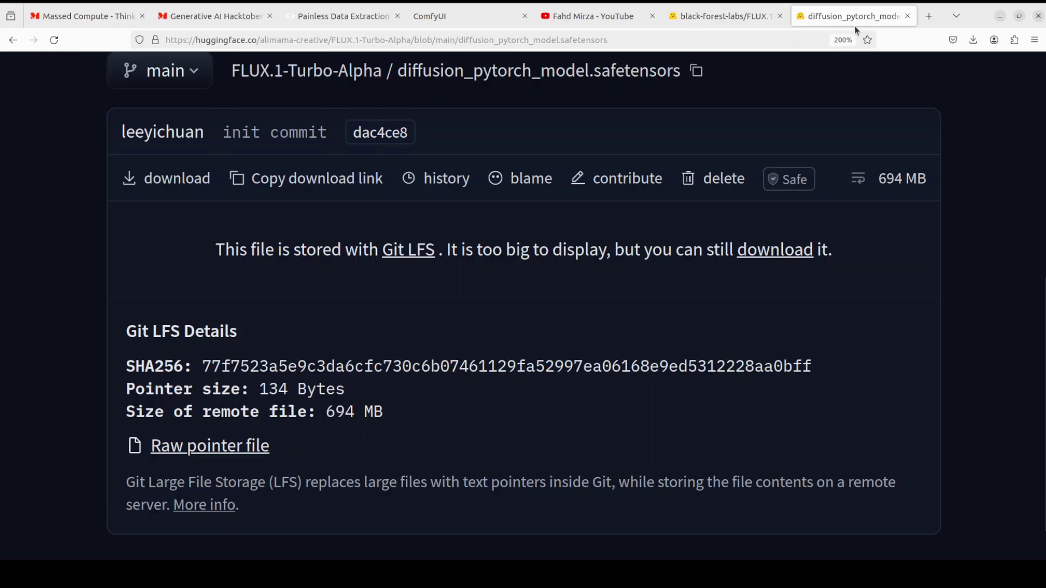
pyautogui.click(464, 18)
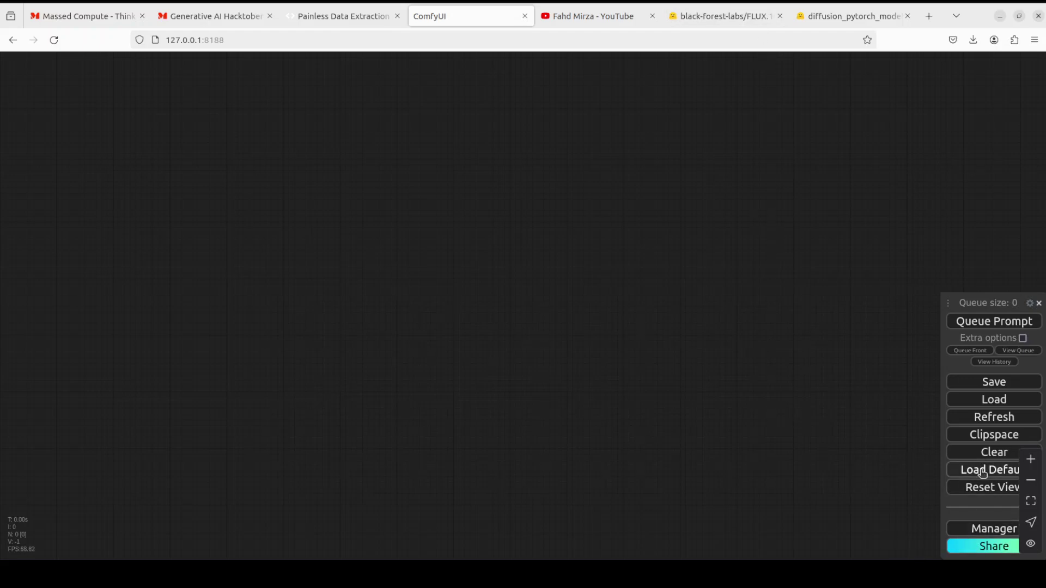
# Load the default workflow, move the positive prompt up and Empty Latent Image down, delete Load Checkpoint.
pyautogui.click(982, 473)
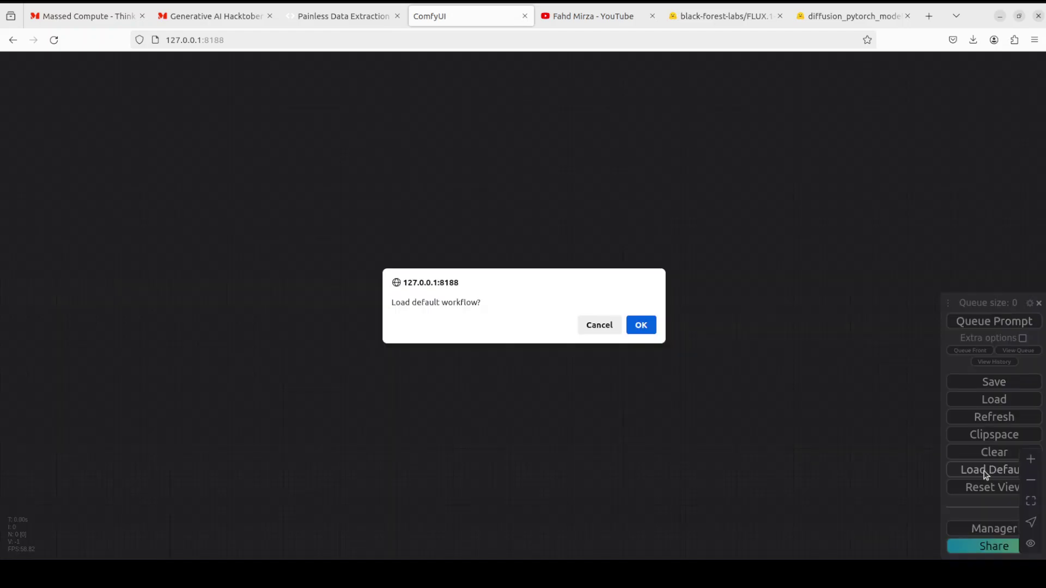
pyautogui.press('Return')
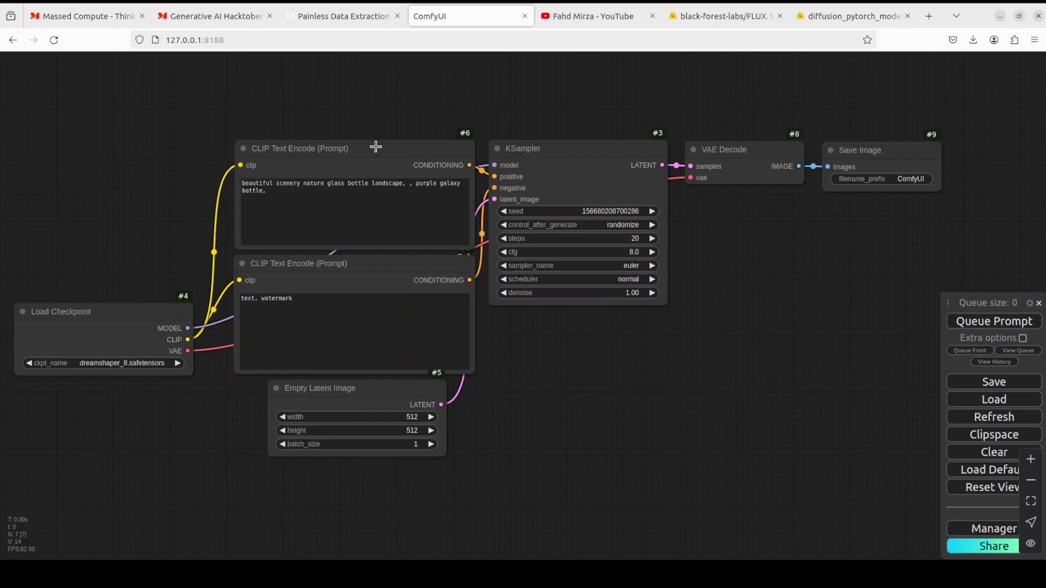
pyautogui.moveTo(376, 146); pyautogui.dragTo(375, 93)
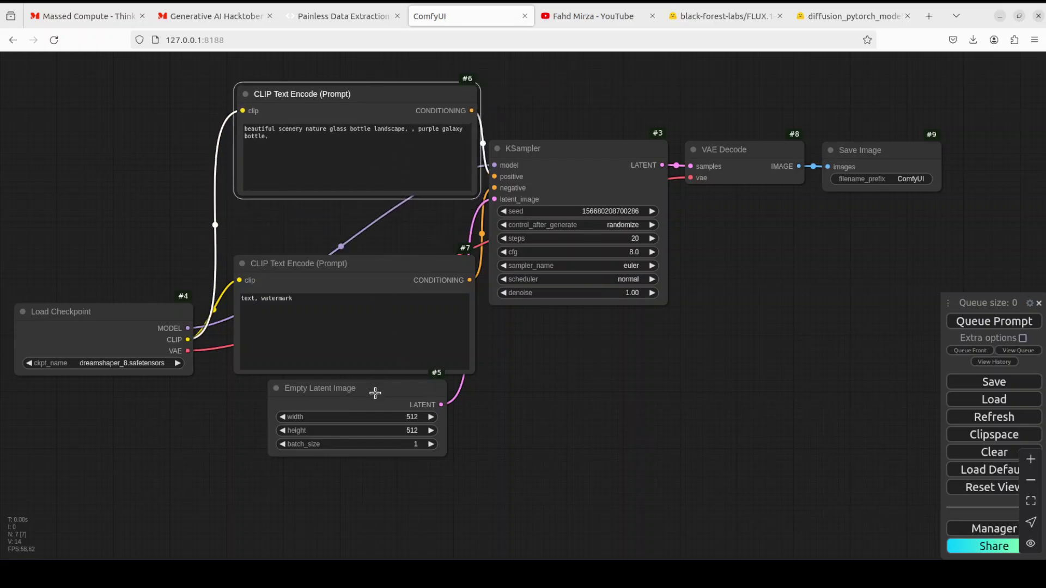
pyautogui.moveTo(374, 394); pyautogui.dragTo(374, 452)
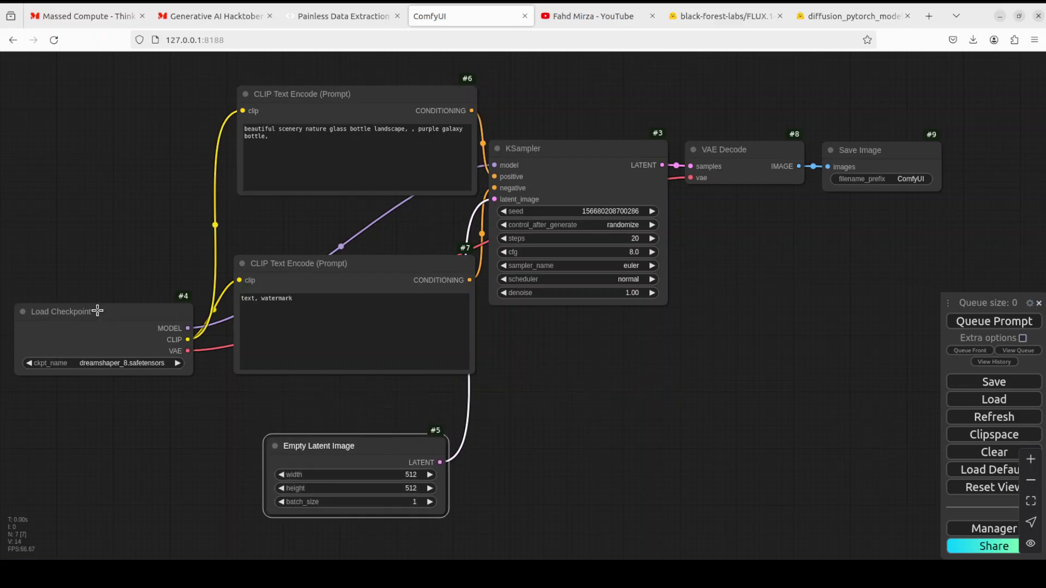
pyautogui.click(97, 311)
pyautogui.press('Delete')
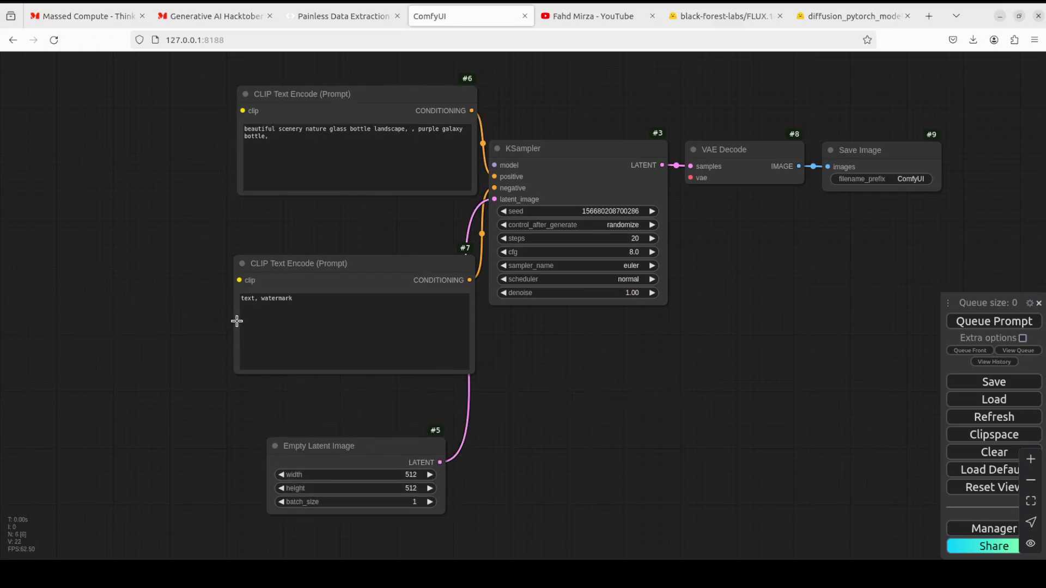
# Add a Load Diffusion Model node via 'load dif' search and place it top-left.
pyautogui.doubleClick(77, 128)
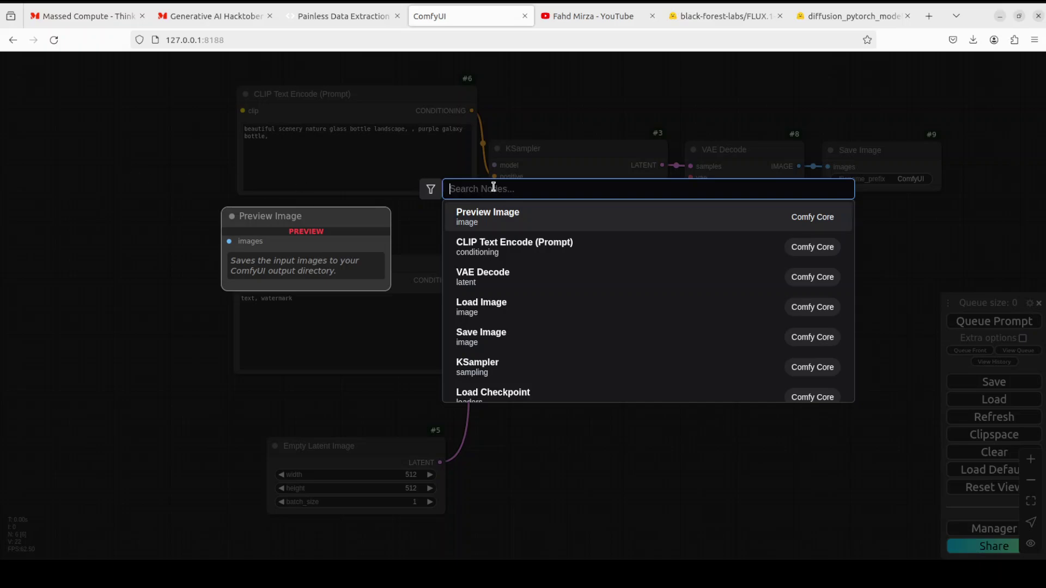
pyautogui.write('load dif')
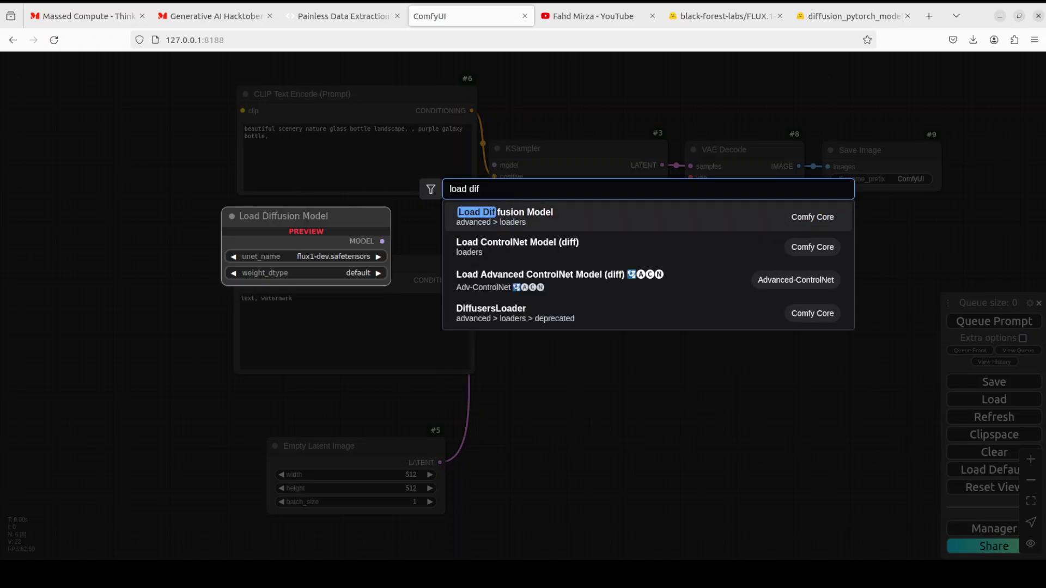
pyautogui.click(614, 213)
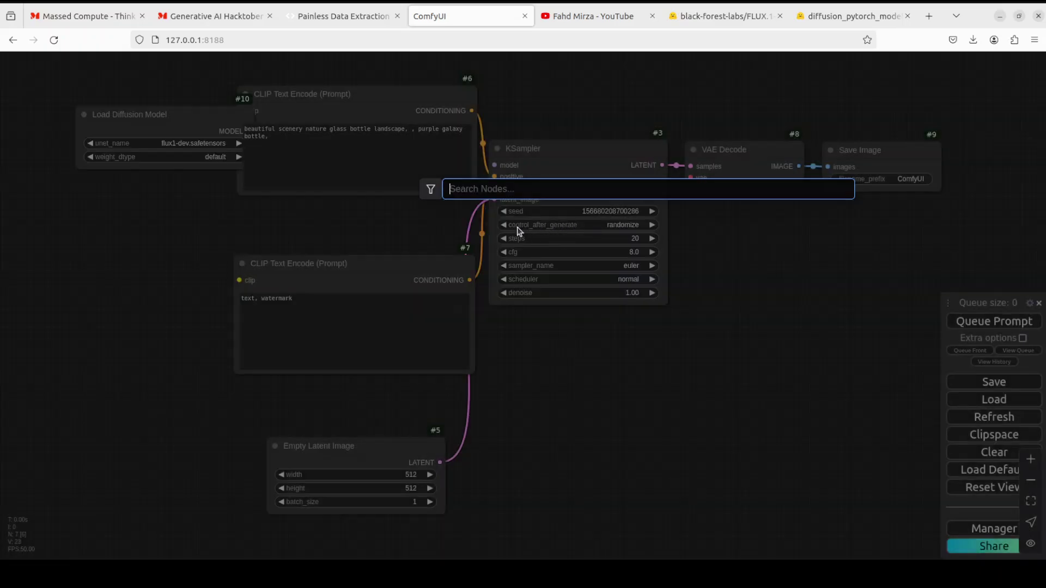
pyautogui.moveTo(156, 118); pyautogui.dragTo(98, 106)
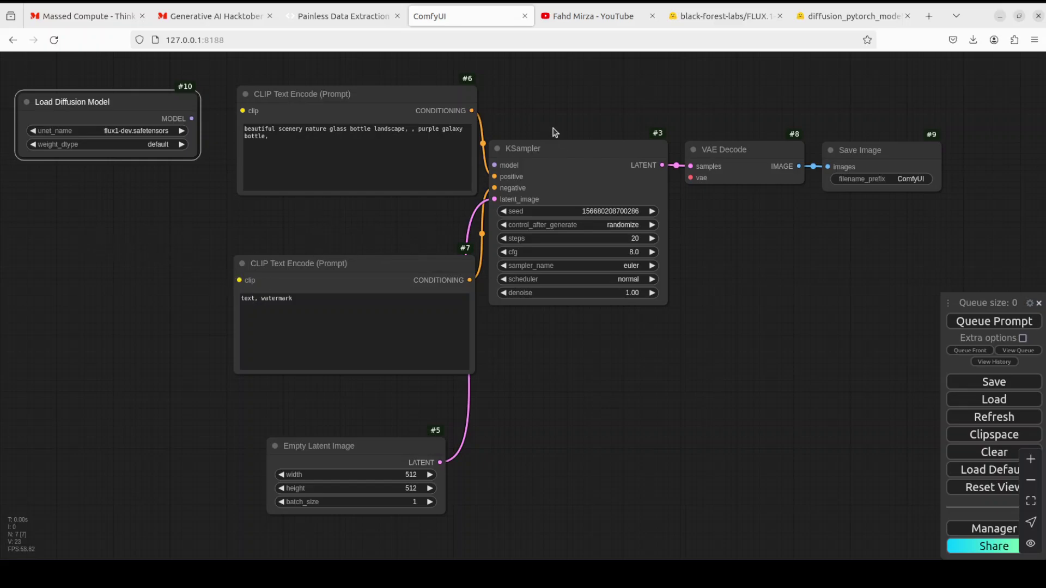
# Shift Save Image, VAE Decode, KSampler, both prompts and Empty Latent Image rightward to make room.
pyautogui.moveTo(888, 149); pyautogui.dragTo(973, 182)
pyautogui.moveTo(786, 151); pyautogui.dragTo(877, 141)
pyautogui.moveTo(618, 158); pyautogui.dragTo(682, 183)
pyautogui.moveTo(717, 249); pyautogui.dragTo(809, 345)
pyautogui.moveTo(420, 99); pyautogui.dragTo(639, 106)
pyautogui.moveTo(411, 259); pyautogui.dragTo(483, 254)
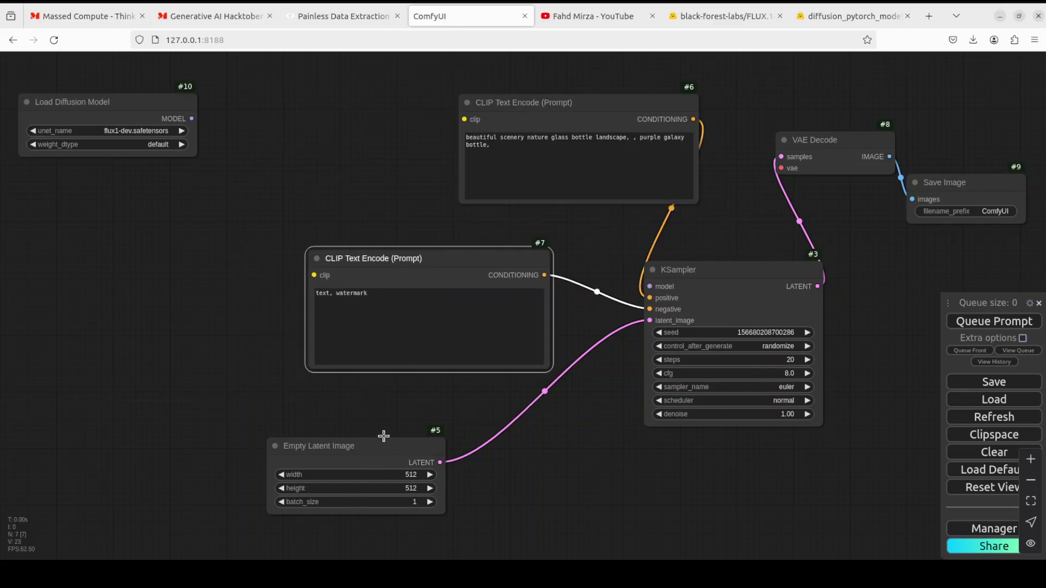
pyautogui.moveTo(420, 442); pyautogui.dragTo(517, 412)
pyautogui.moveTo(455, 259); pyautogui.dragTo(480, 258)
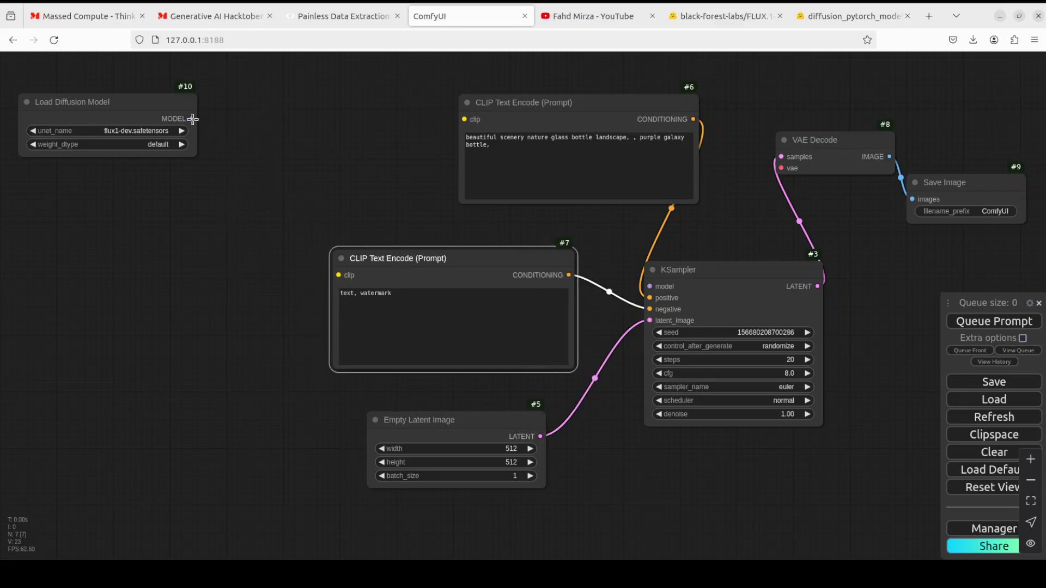
pyautogui.moveTo(192, 118); pyautogui.dragTo(227, 121)
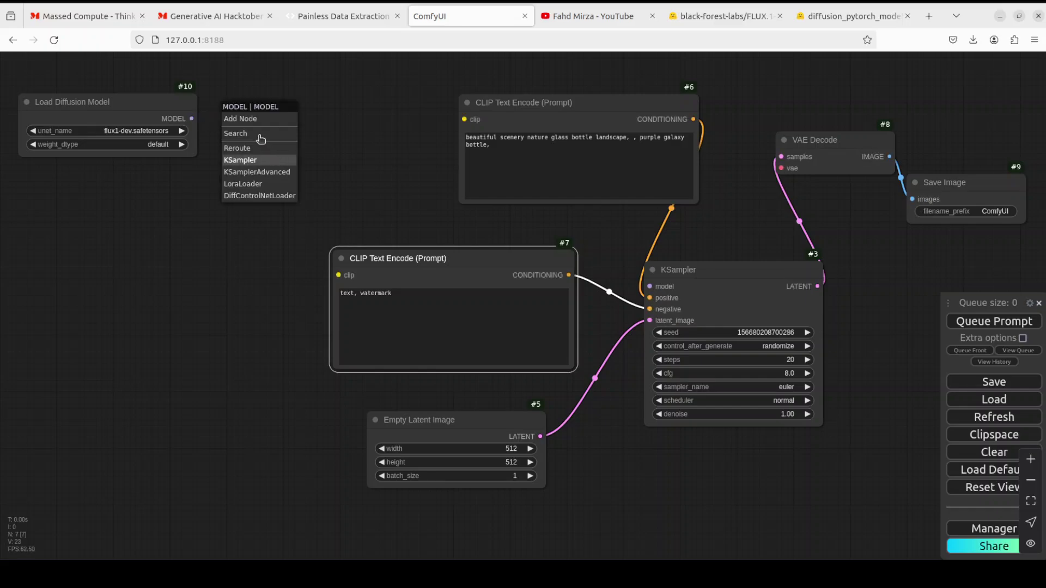
# Add a Load LoRA node after the model using diffusion_pytorch_model.safetensors, and wire its CLIP to the positive prompt.
pyautogui.click(273, 140)
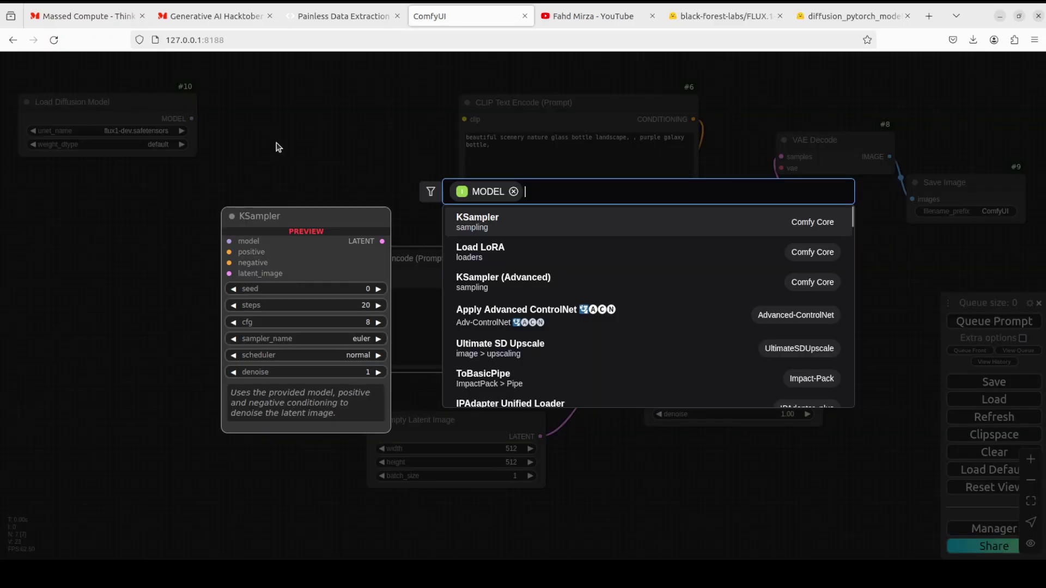
pyautogui.click(484, 254)
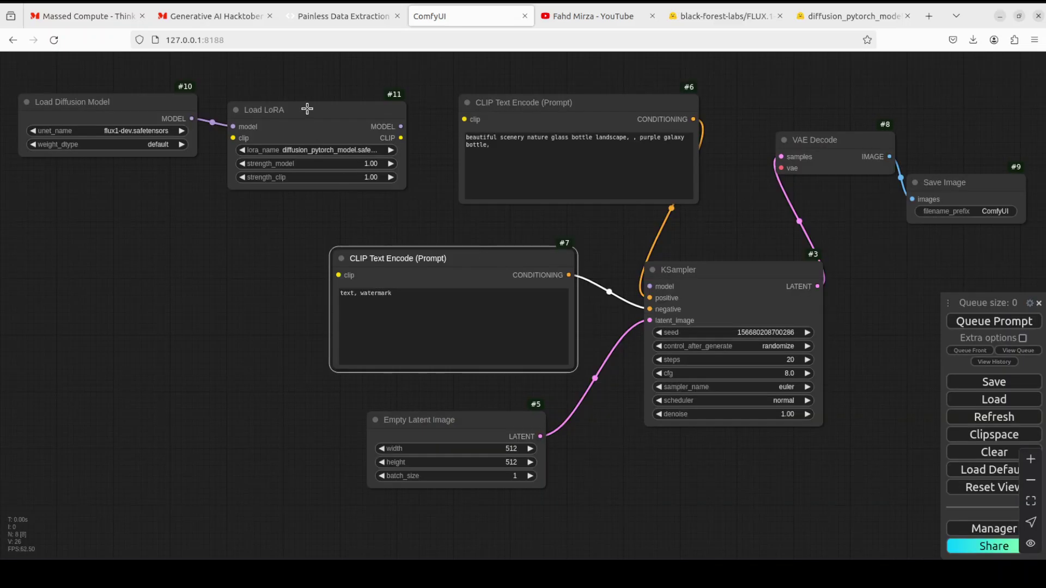
pyautogui.moveTo(307, 109); pyautogui.dragTo(308, 97)
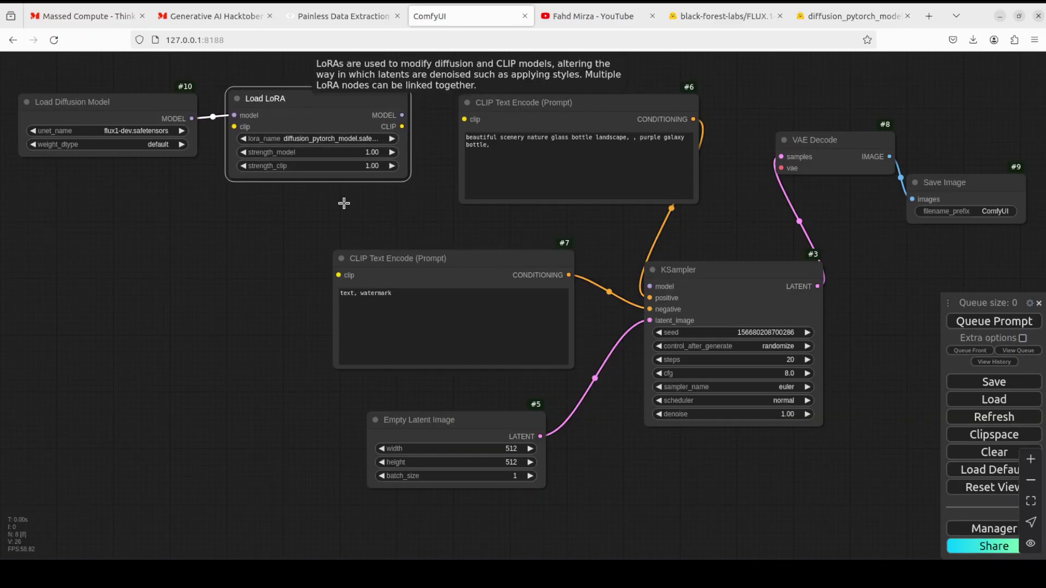
pyautogui.click(313, 139)
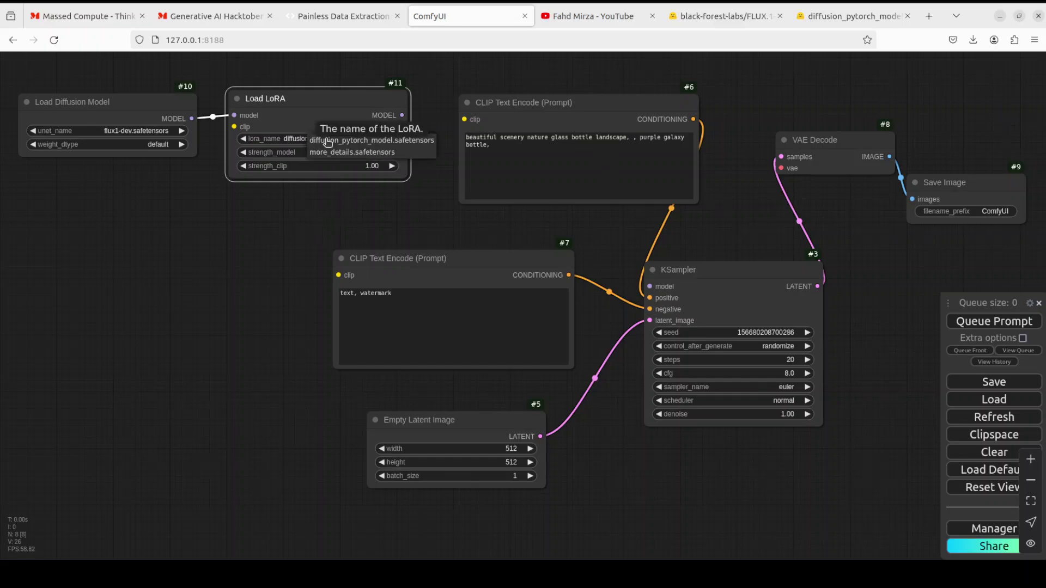
pyautogui.click(342, 140)
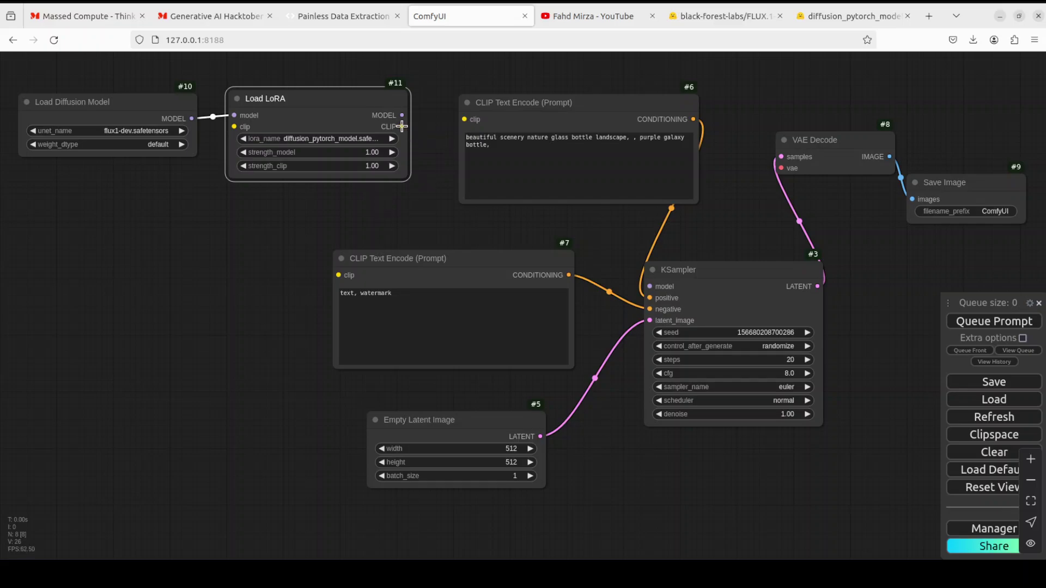
pyautogui.moveTo(401, 126); pyautogui.dragTo(510, 85)
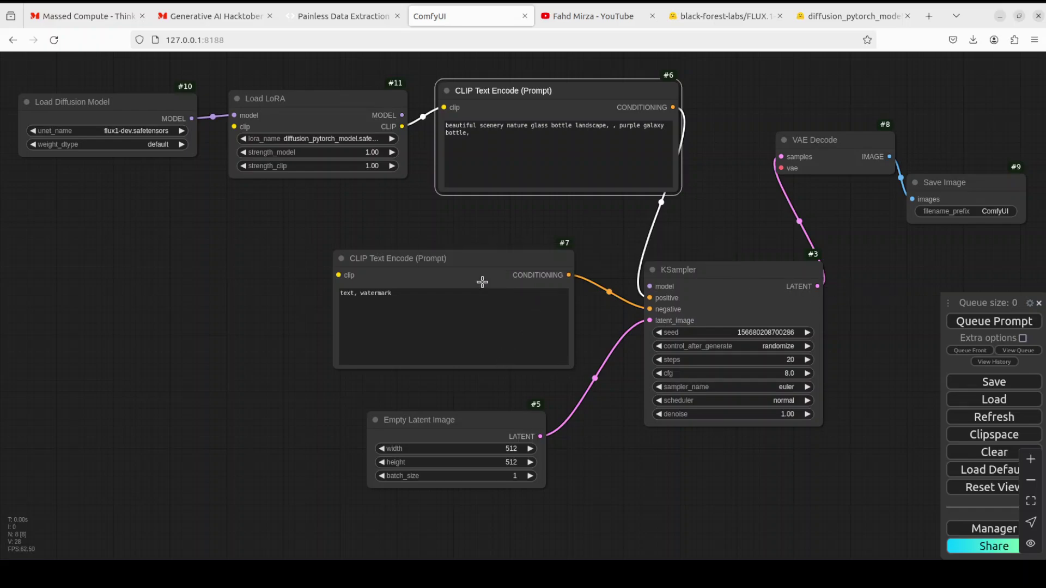
# Delete the negative 'text, watermark' prompt node and bring up the node search box.
pyautogui.click(441, 257)
pyautogui.press('Delete')
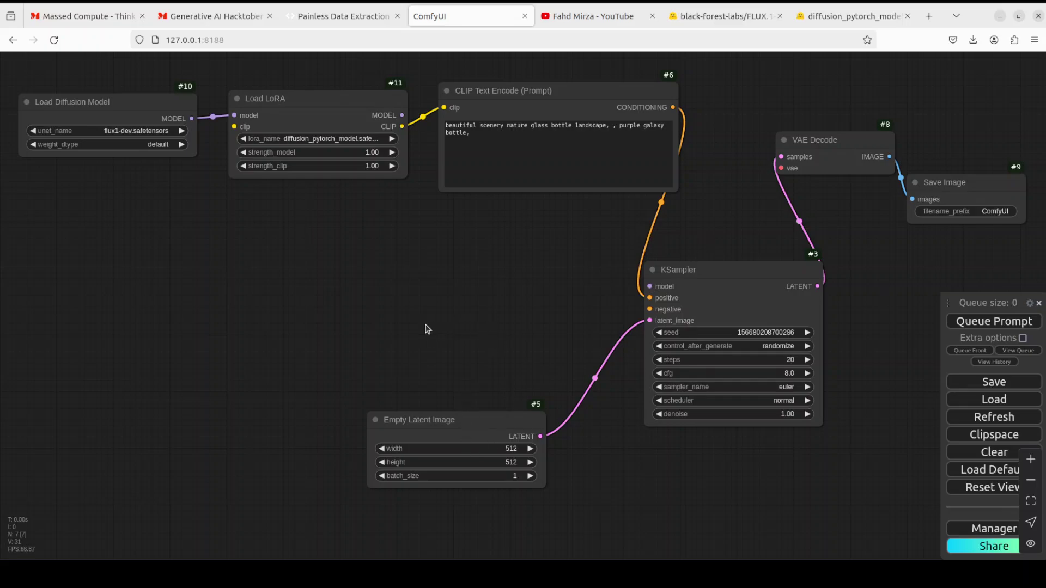
pyautogui.doubleClick(74, 205)
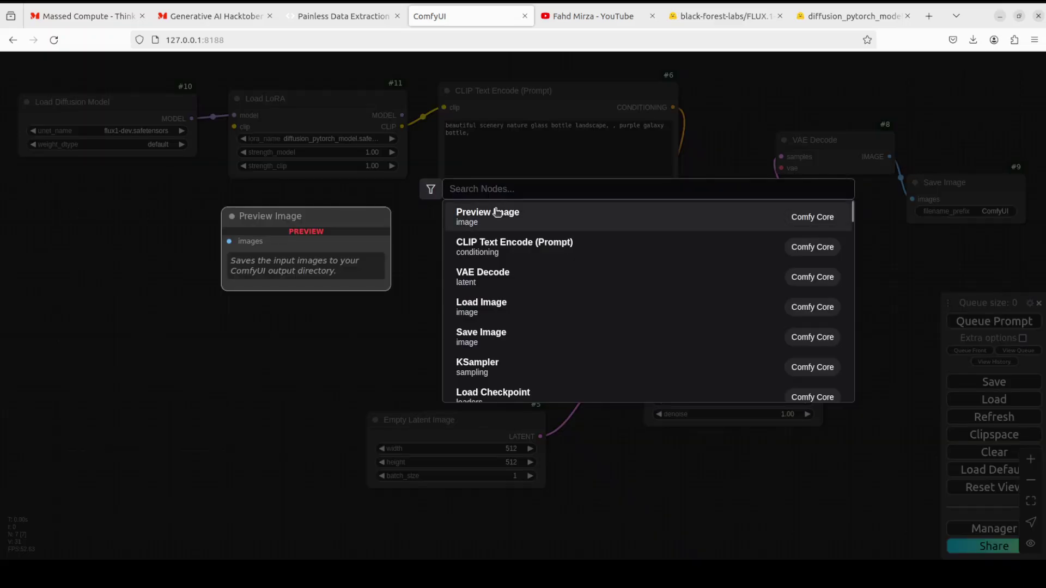
pyautogui.click(501, 187)
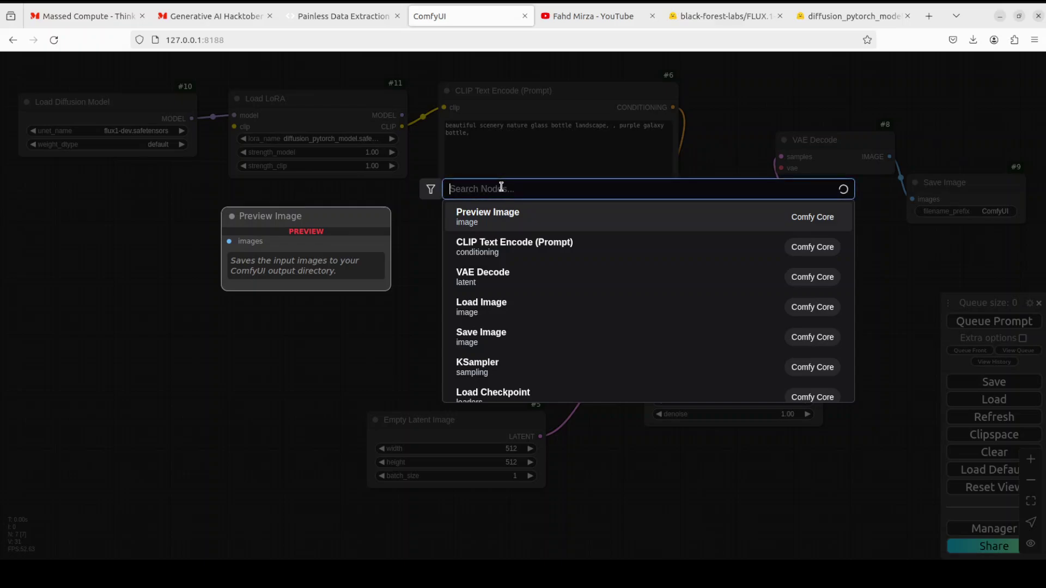
# Add a DualCLIPLoader with t5xxl_fp16 and clip_l, type flux, feeding the Load LoRA clip input.
pyautogui.write('dualclip')
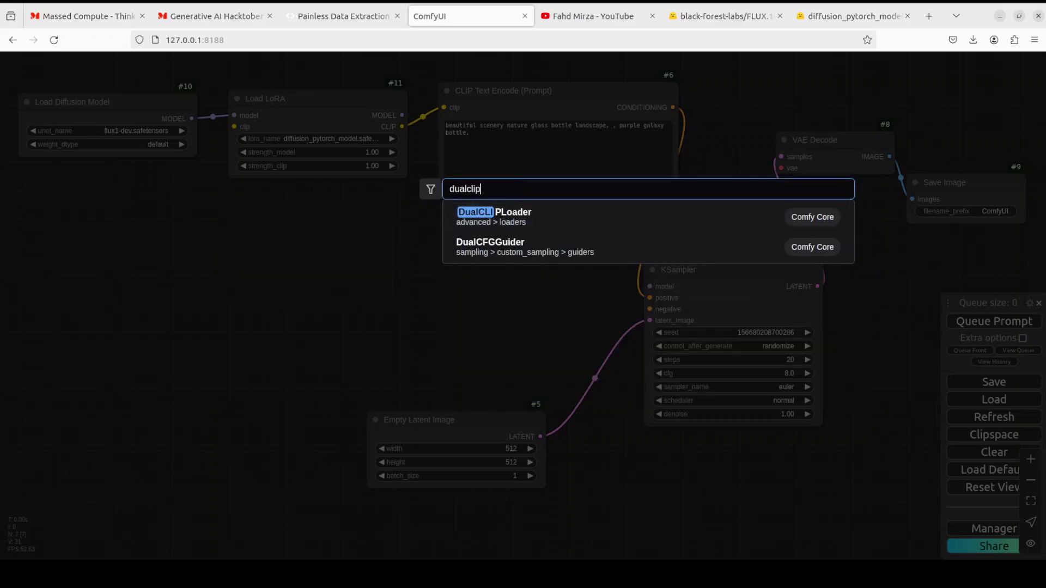
pyautogui.click(609, 221)
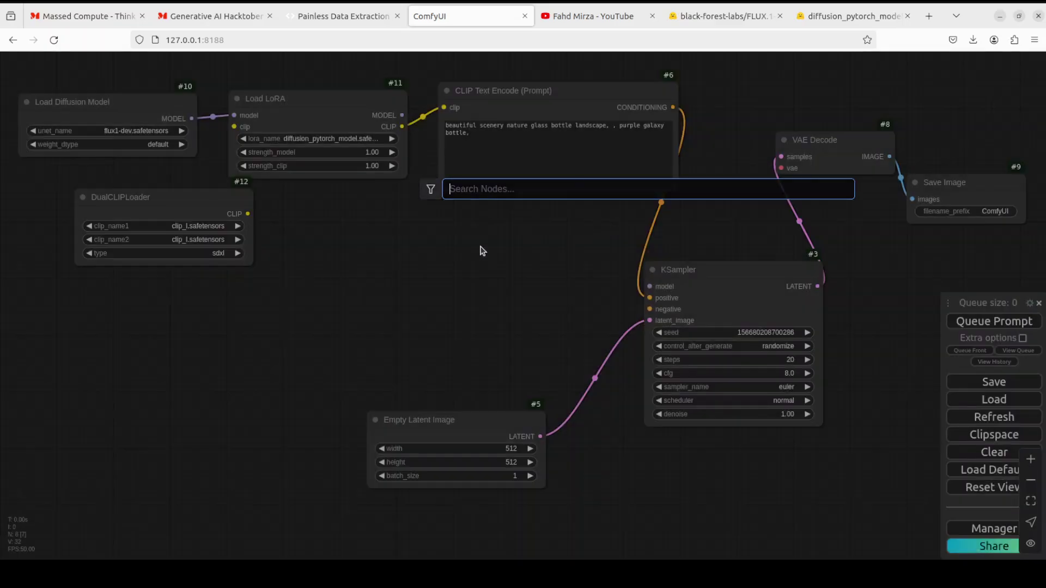
pyautogui.moveTo(199, 201); pyautogui.dragTo(143, 229)
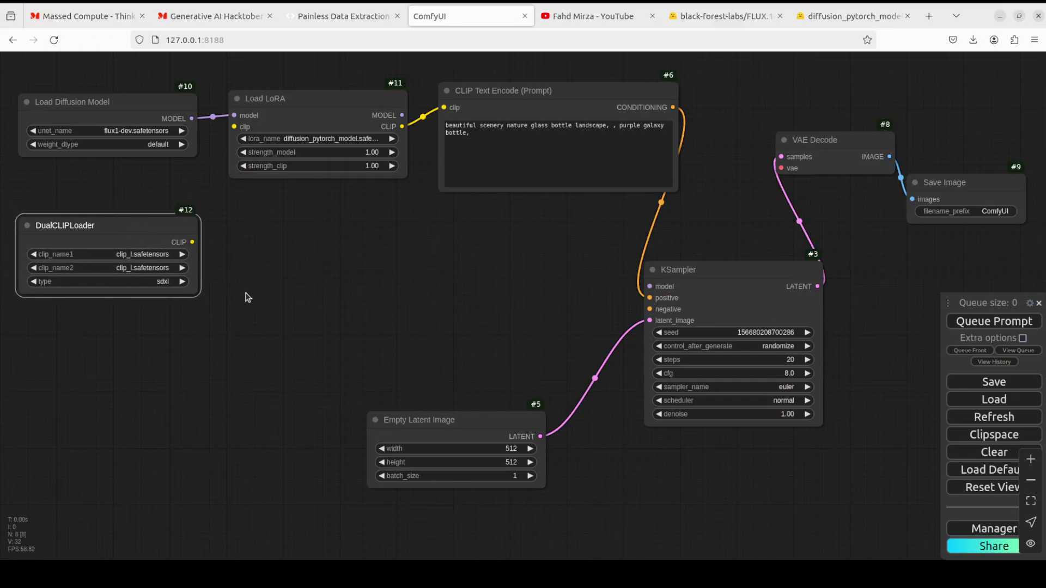
pyautogui.click(143, 255)
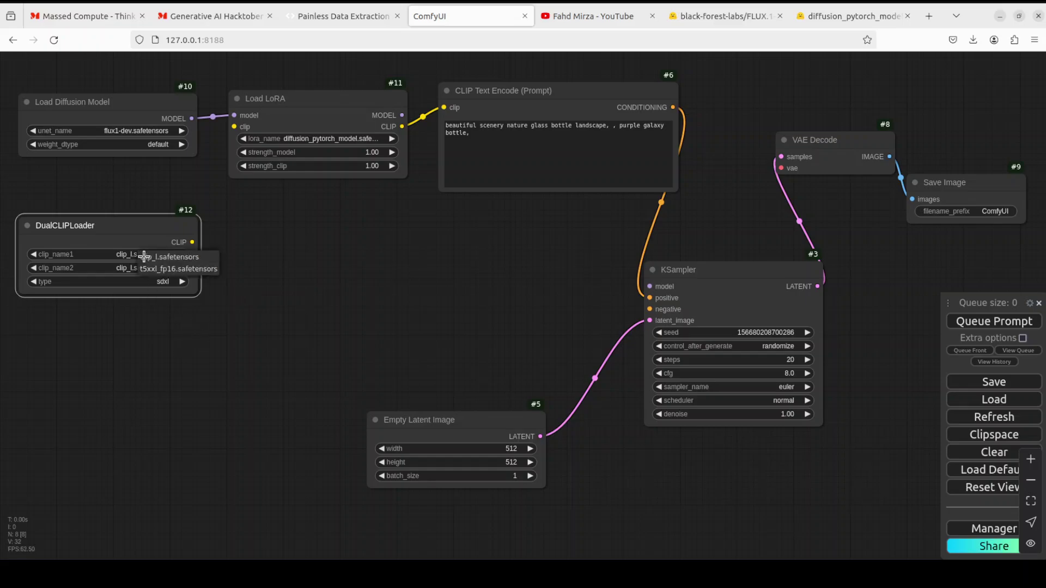
pyautogui.click(175, 270)
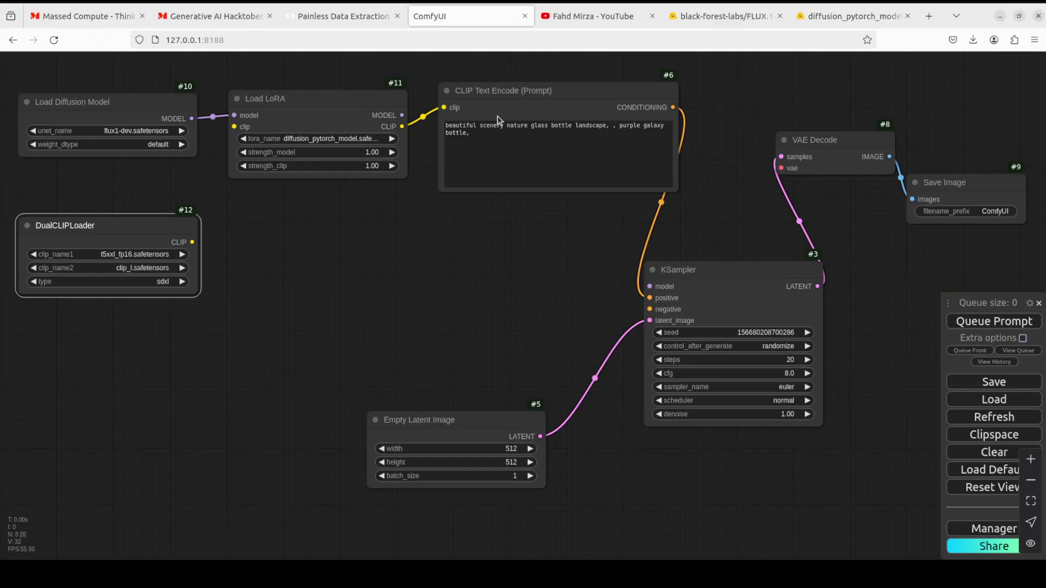
pyautogui.click(138, 268)
pyautogui.click(159, 282)
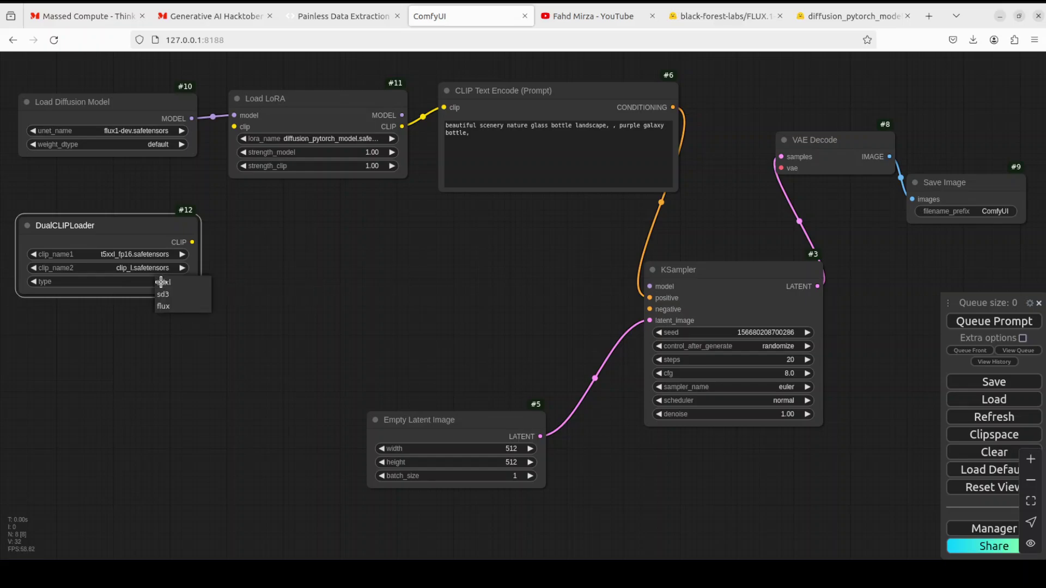
pyautogui.click(163, 306)
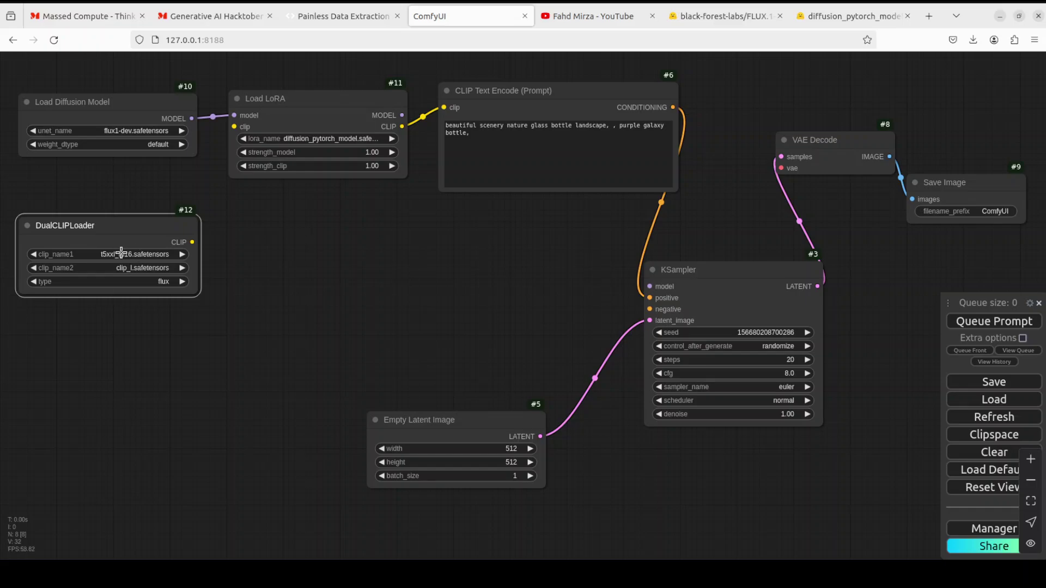
pyautogui.moveTo(193, 242); pyautogui.dragTo(234, 126)
pyautogui.moveTo(124, 224); pyautogui.dragTo(129, 192)
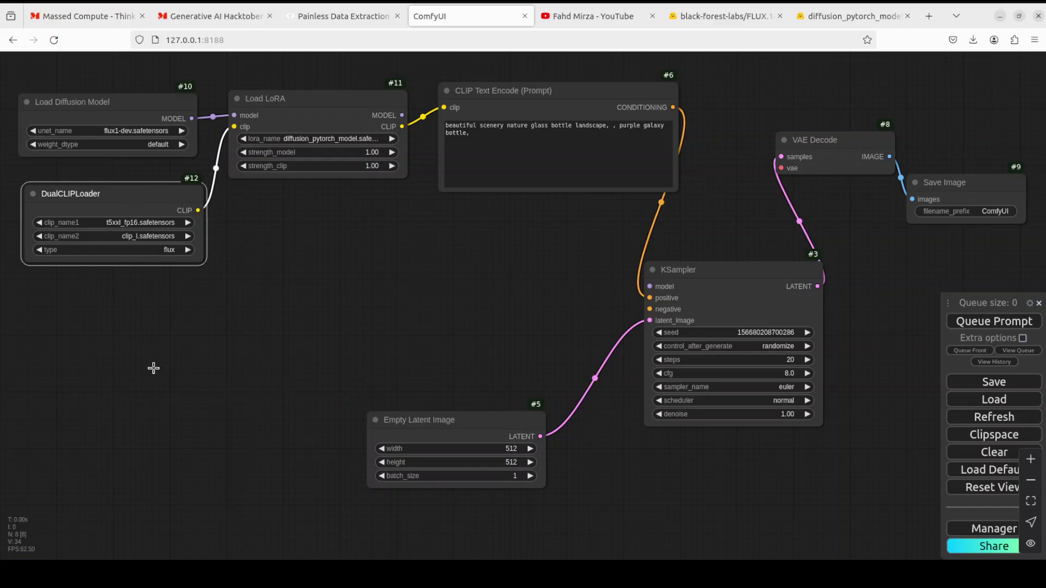
# Add a Load VAE node with ae.safetensors on the left, connected to VAE Decode's vae input.
pyautogui.doubleClick(119, 316)
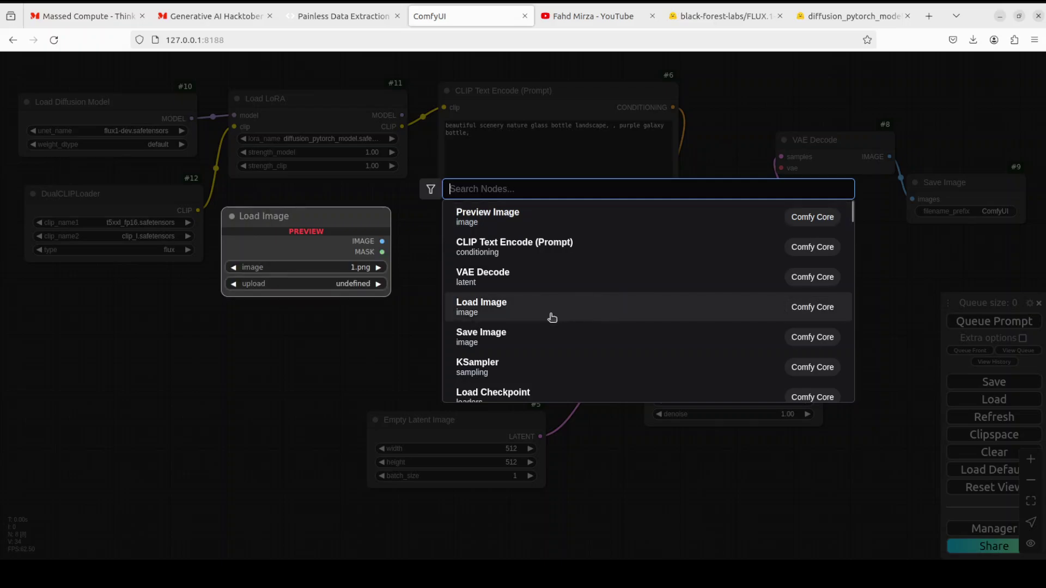
pyautogui.write('load vae')
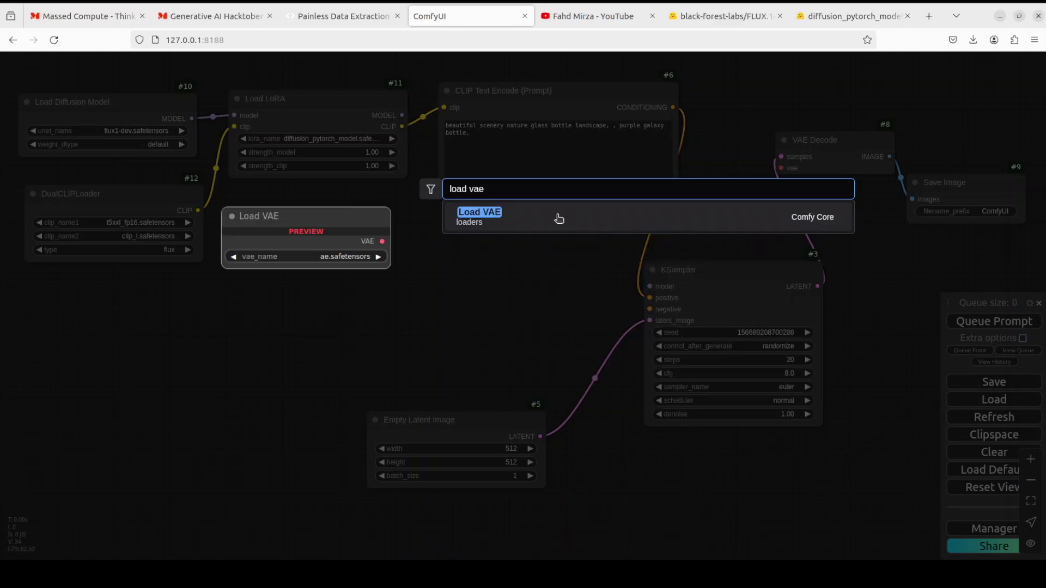
pyautogui.click(559, 218)
pyautogui.moveTo(191, 310); pyautogui.dragTo(142, 317)
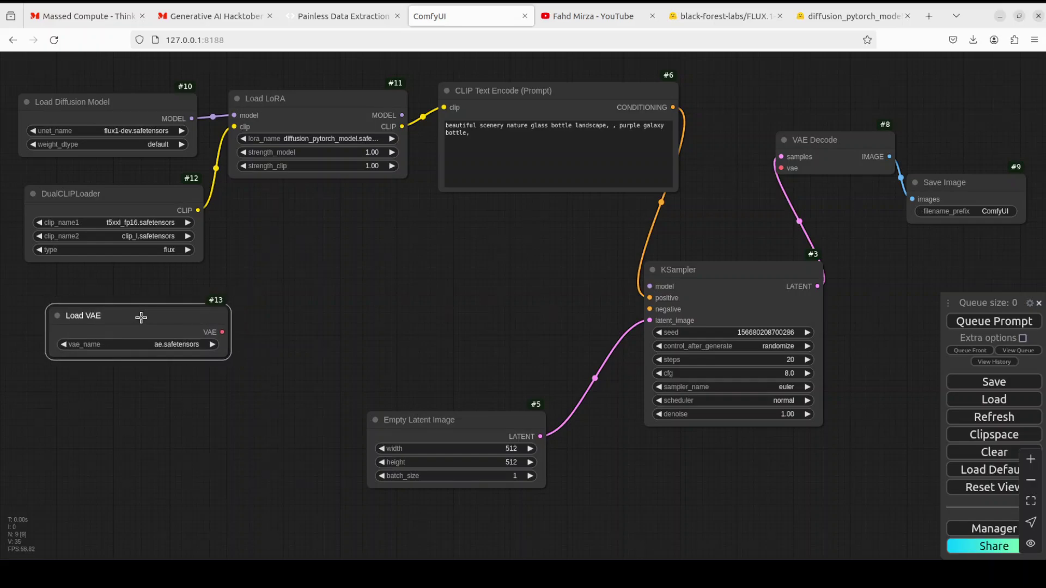
pyautogui.moveTo(141, 317); pyautogui.dragTo(117, 320)
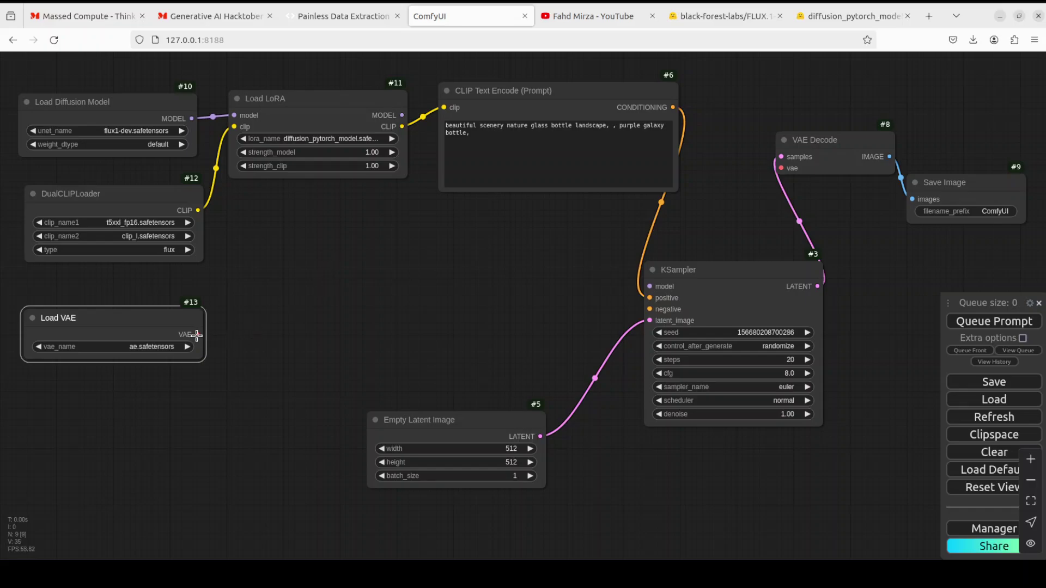
pyautogui.moveTo(197, 334); pyautogui.dragTo(782, 166)
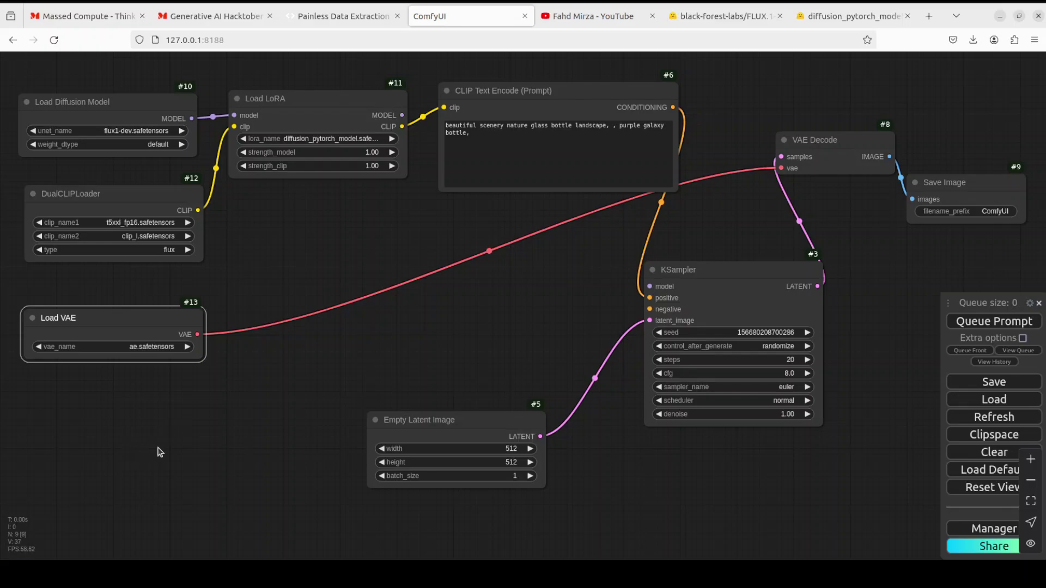
# Move the Empty Latent Image to the lower left and set its width and height to 1024.
pyautogui.moveTo(447, 424); pyautogui.dragTo(100, 404)
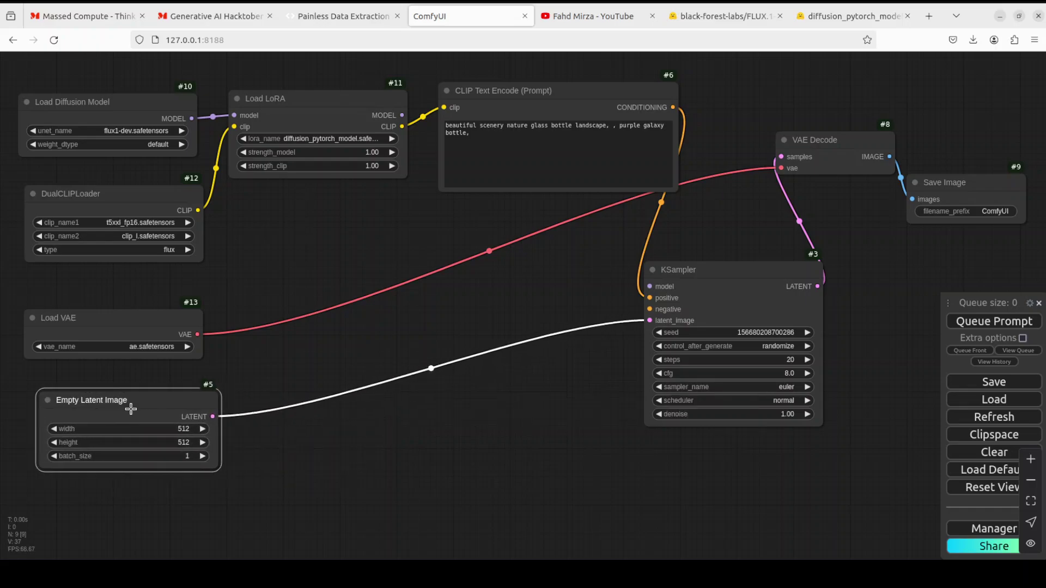
pyautogui.click(175, 428)
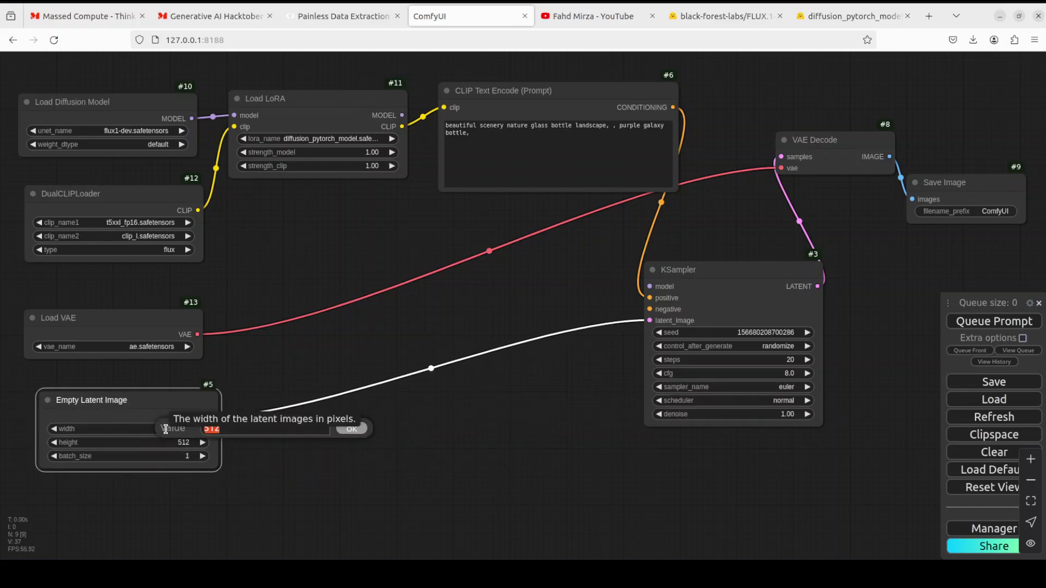
pyautogui.write('1024')
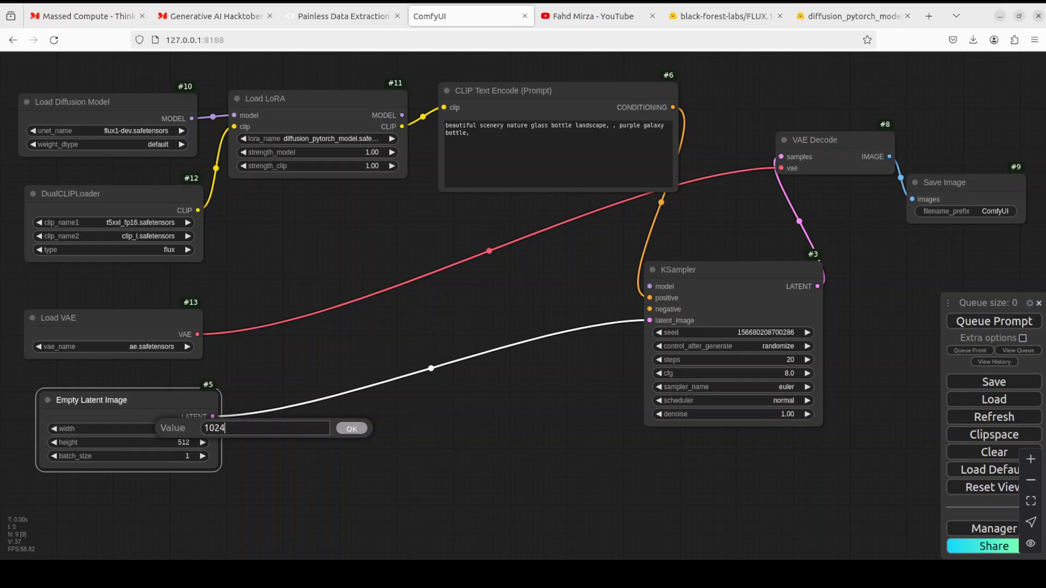
pyautogui.click(352, 429)
pyautogui.click(177, 443)
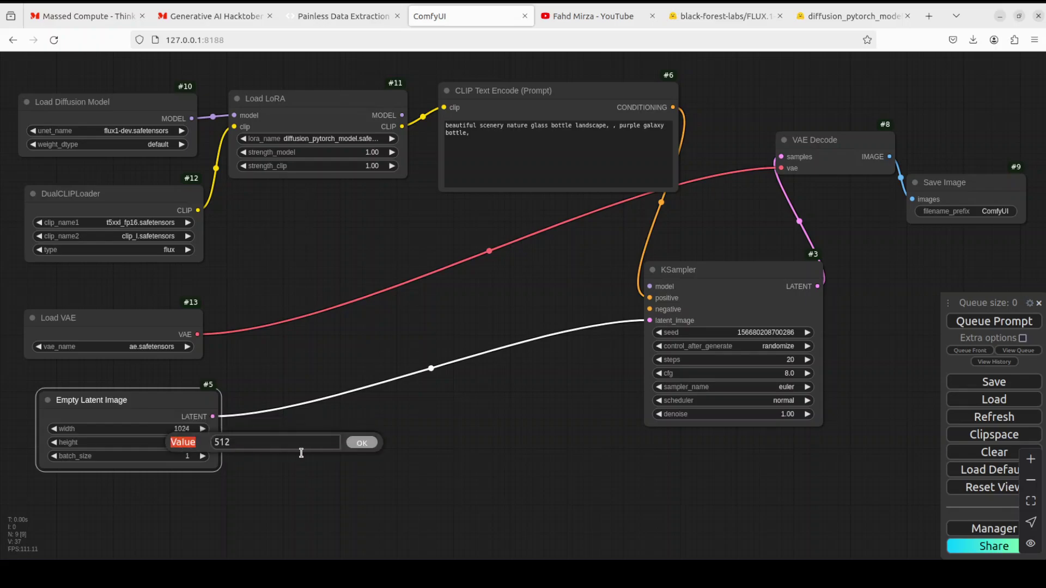
pyautogui.click(272, 443)
pyautogui.press('BackSpace')
pyautogui.press('BackSpace')
pyautogui.press('BackSpace')
pyautogui.write('1024')
pyautogui.click(361, 442)
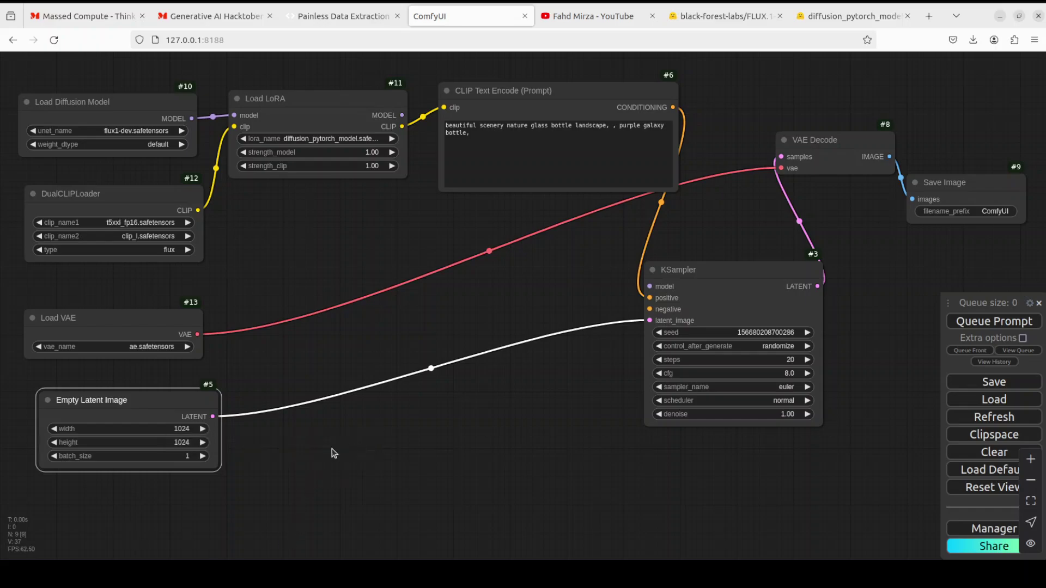
pyautogui.moveTo(135, 402); pyautogui.dragTo(119, 399)
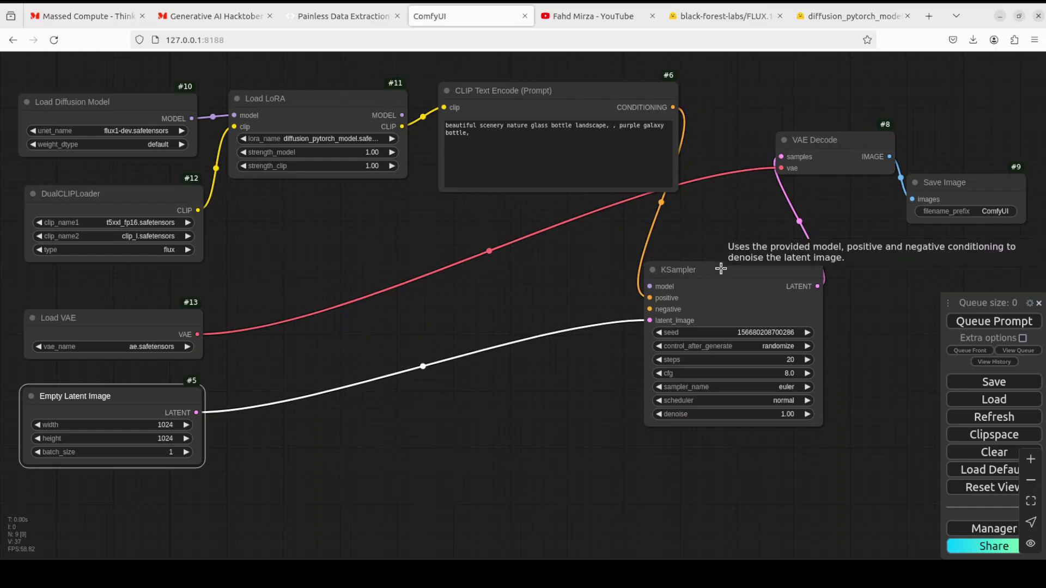
# Move the KSampler to the centre-left and switch its scheduler from normal to simple.
pyautogui.moveTo(720, 269); pyautogui.dragTo(409, 330)
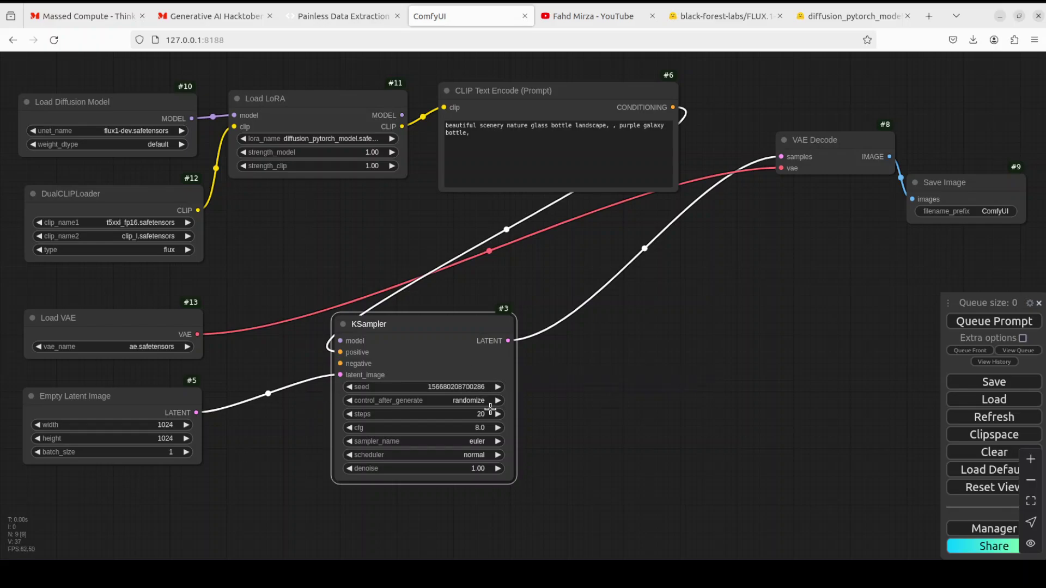
pyautogui.moveTo(448, 324); pyautogui.dragTo(449, 311)
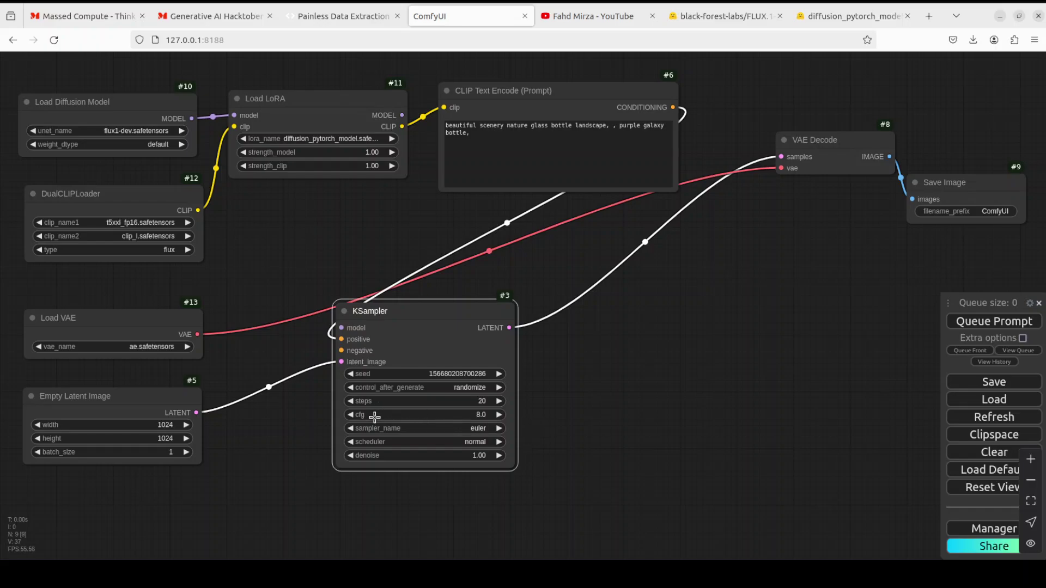
pyautogui.click(484, 441)
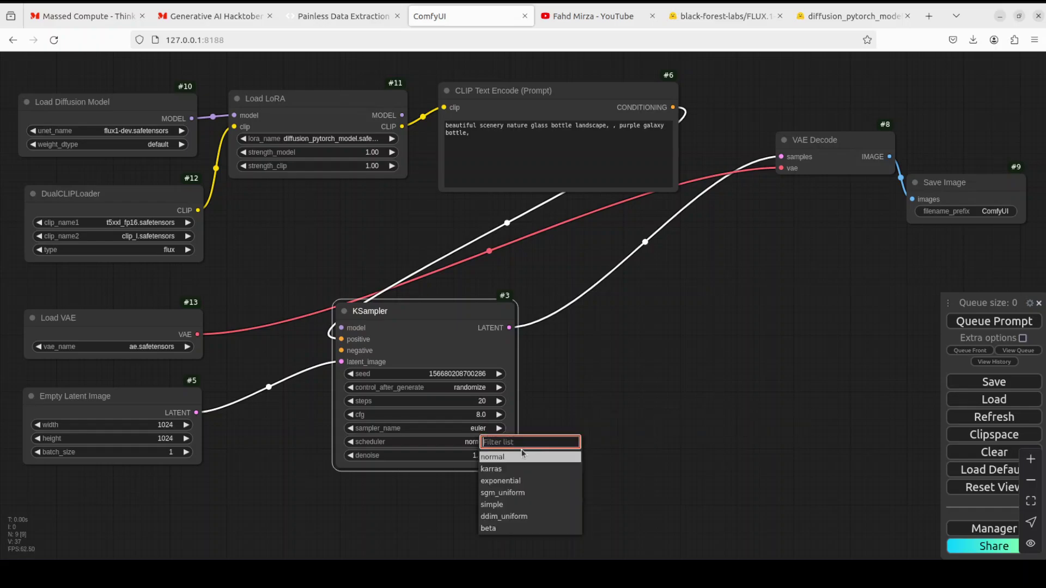
pyautogui.click(524, 503)
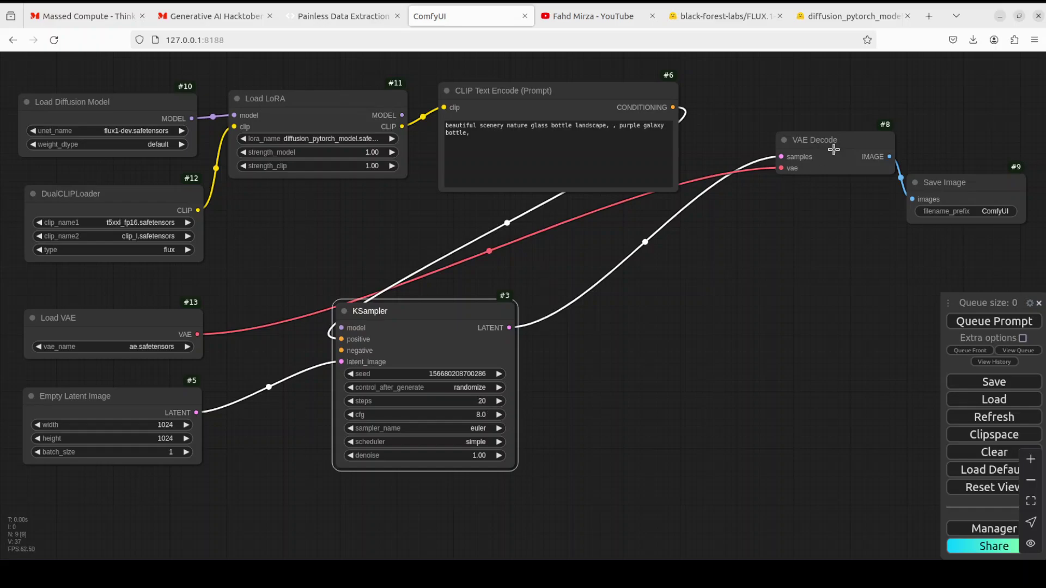
# Wire the Load LoRA MODEL into the KSampler model input and the prompt conditioning into its negative input.
pyautogui.moveTo(828, 143); pyautogui.dragTo(756, 209)
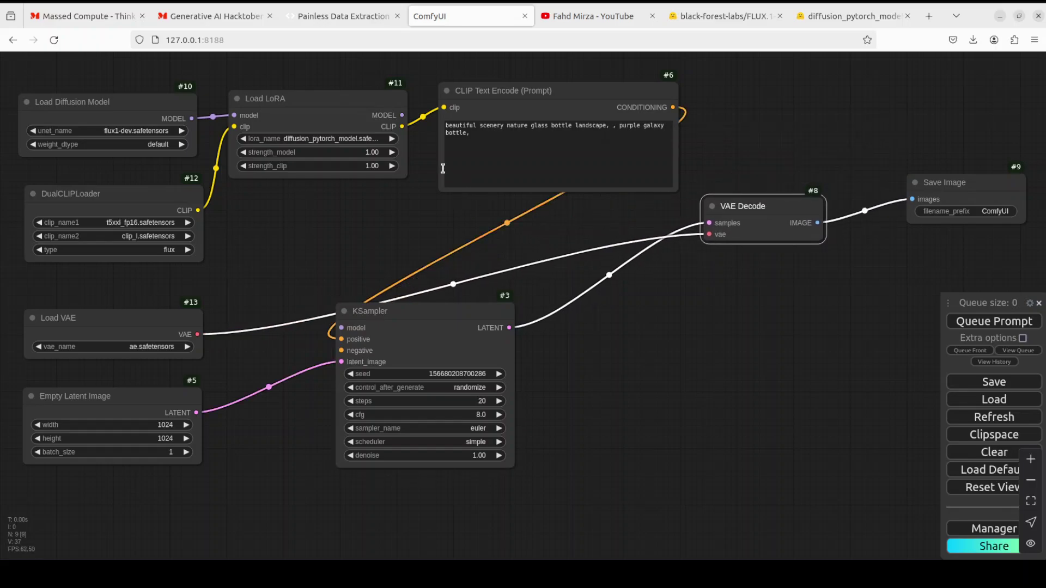
pyautogui.moveTo(402, 115); pyautogui.dragTo(343, 330)
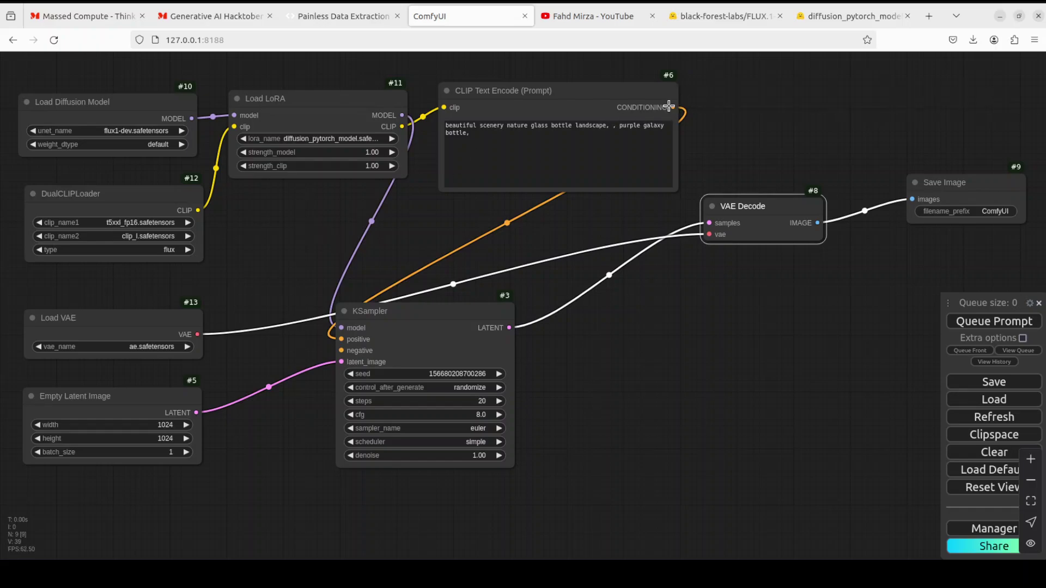
pyautogui.moveTo(668, 106); pyautogui.dragTo(339, 350)
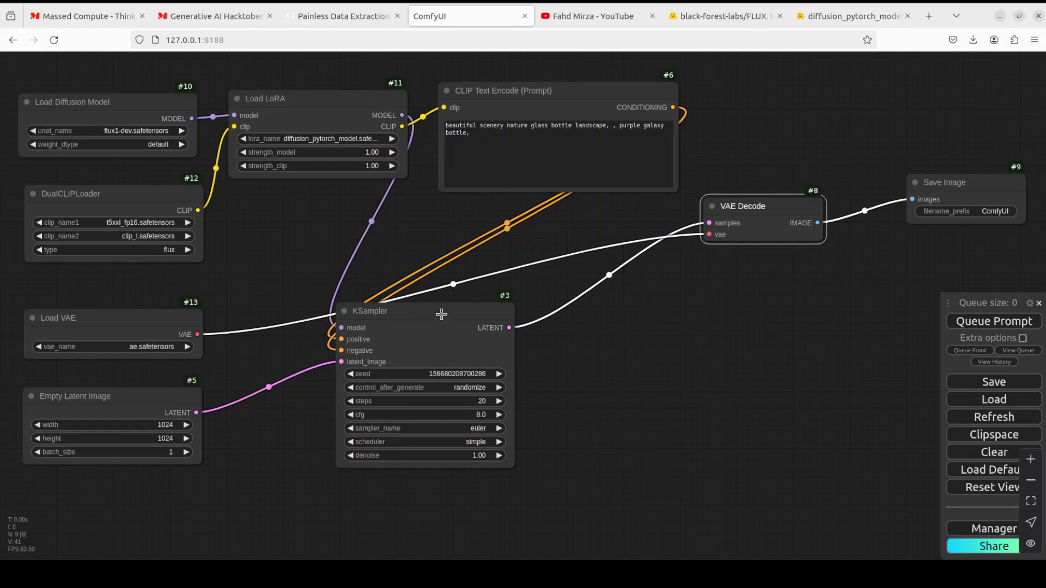
# Delete the Save Image node and move VAE Decode up beside the prompt node.
pyautogui.click(966, 183)
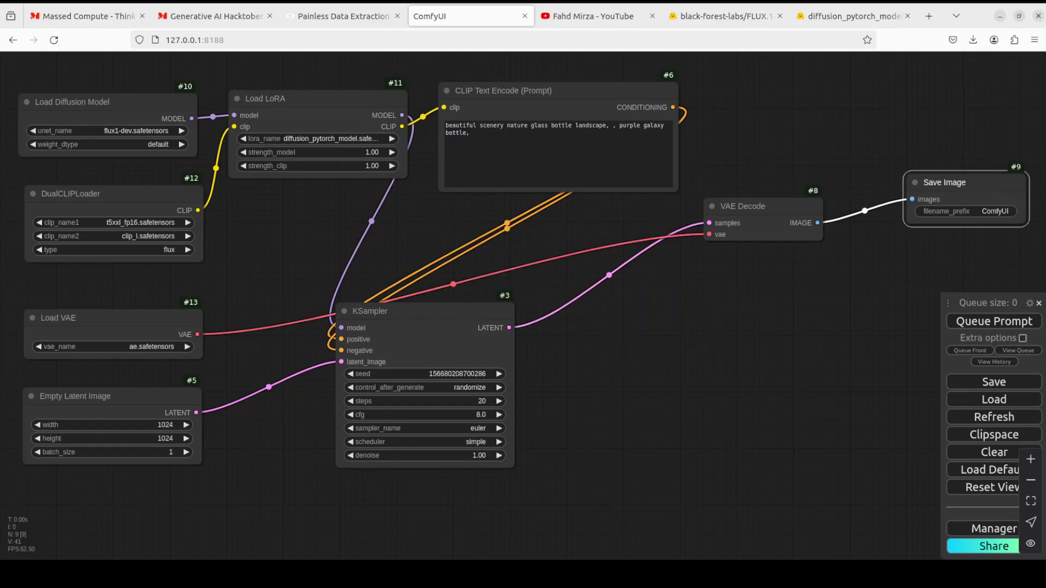
pyautogui.press('Delete')
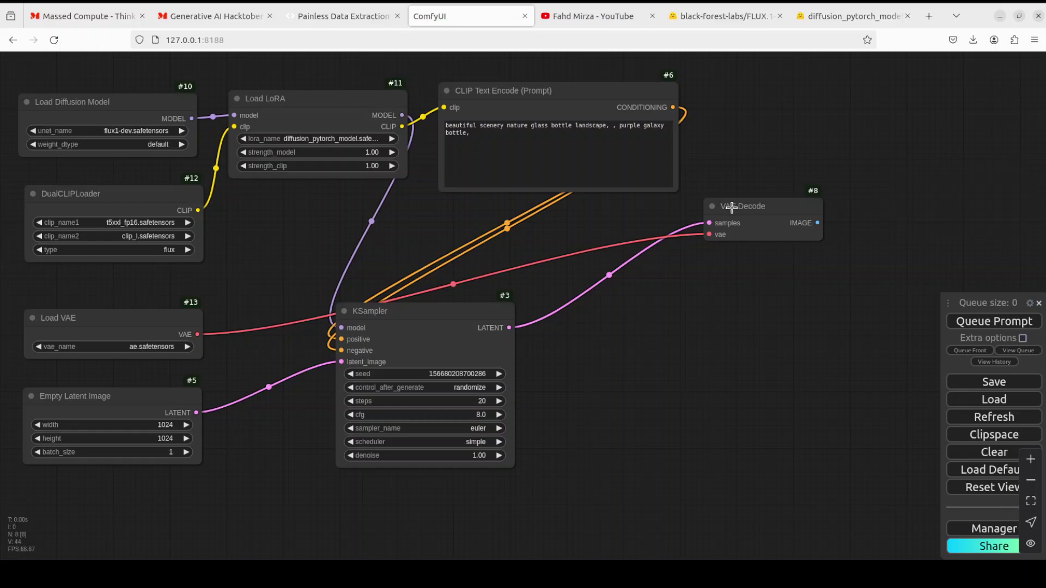
pyautogui.moveTo(730, 208); pyautogui.dragTo(756, 77)
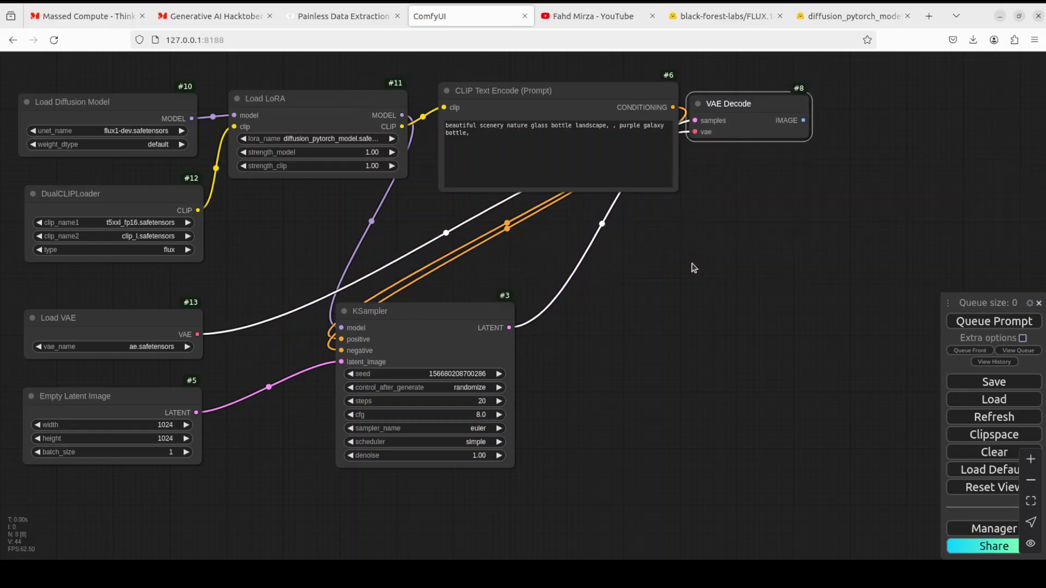
# Add a Preview Image node below the prompt and connect VAE Decode's IMAGE output to it.
pyautogui.doubleClick(693, 266)
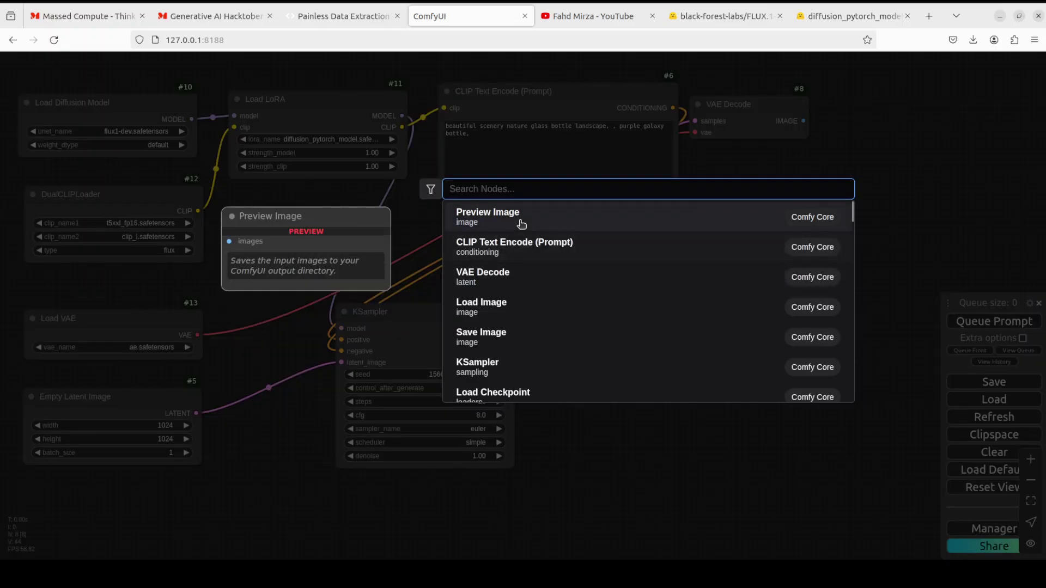
pyautogui.click(488, 218)
pyautogui.moveTo(744, 255); pyautogui.dragTo(928, 559)
pyautogui.moveTo(792, 227); pyautogui.dragTo(790, 211)
pyautogui.click(902, 158)
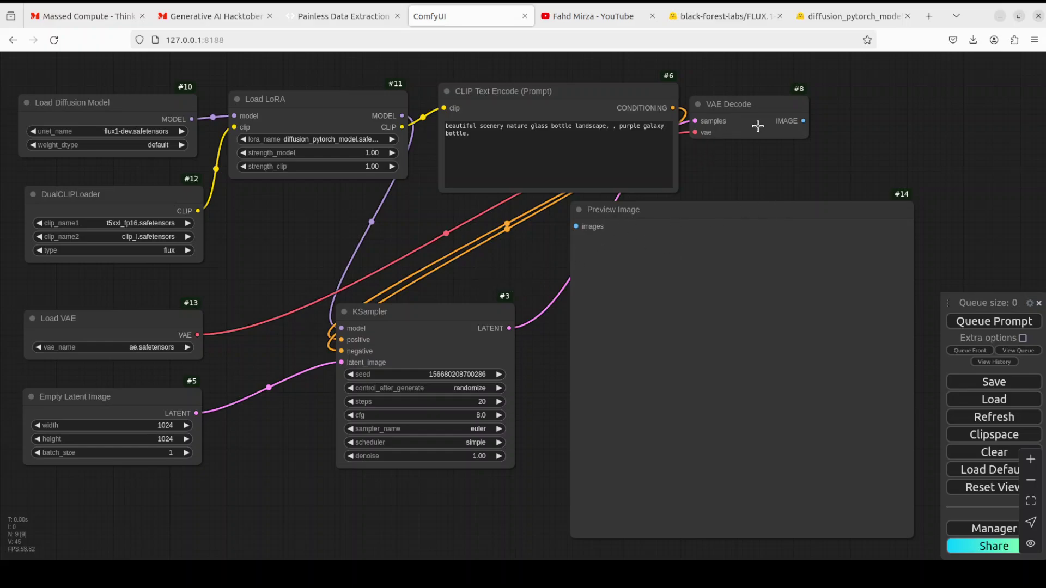
pyautogui.moveTo(804, 121); pyautogui.dragTo(576, 226)
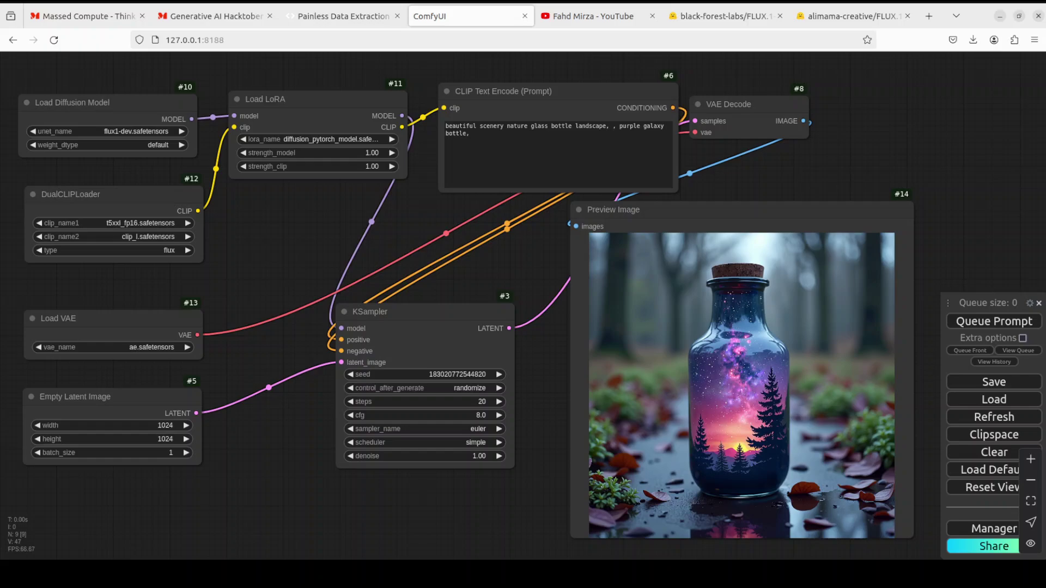
# Replace the prompt with the Amalfi Coast sunrise text and queue the Positano harbour image.
pyautogui.click(455, 133)
pyautogui.hotkey('ctrl', 'a')
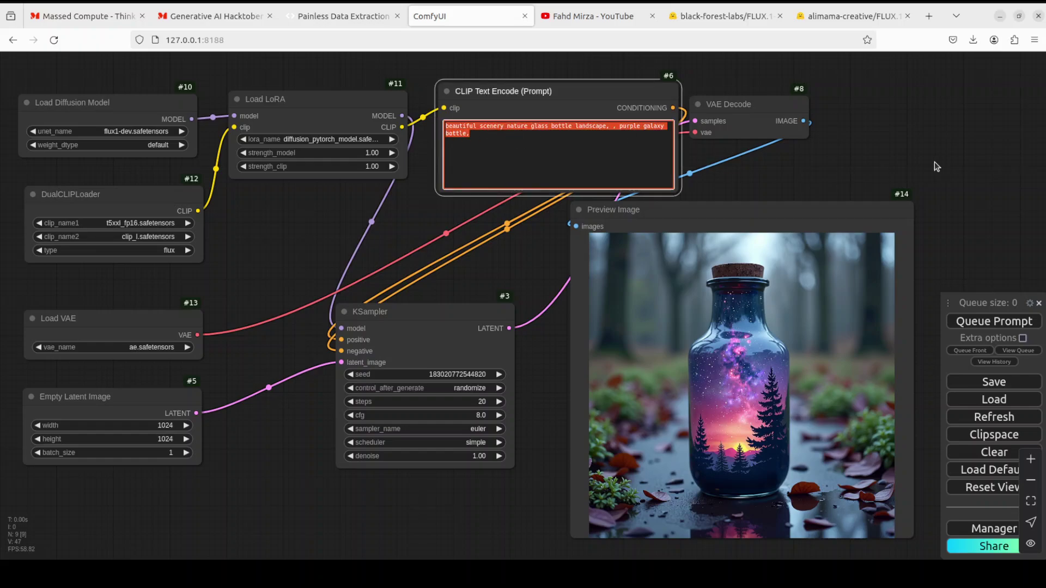
pyautogui.write('A serene and vibrant image of the Amalfi Coast in Italy at sunrise: the picturesque town of Positano with its colorful, terracotta-roofed houses and churches cascading down the hillside, surrounded by lush greenery and towering cliffs. In the foreground, a traditional Italian wooden boat is moored in the crystal-clear turquoise waters of the Mediterranean Sea, with the island of Li Galli visible in the distance. Capture the warm, golden light of the rising sun casting a gentle glow on the scene, with a few wispy clouds scattered across the sky.')
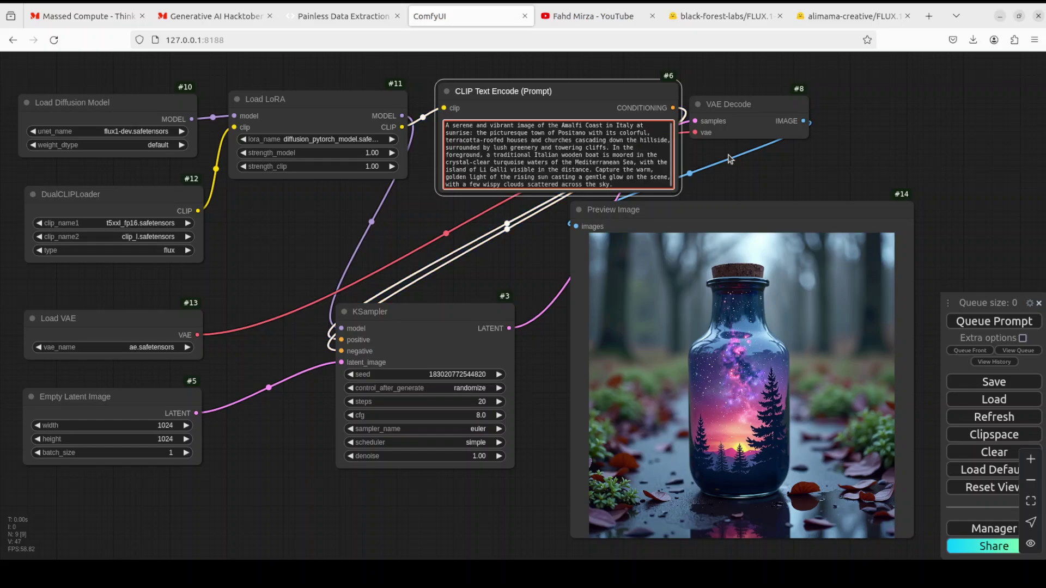
pyautogui.click(974, 324)
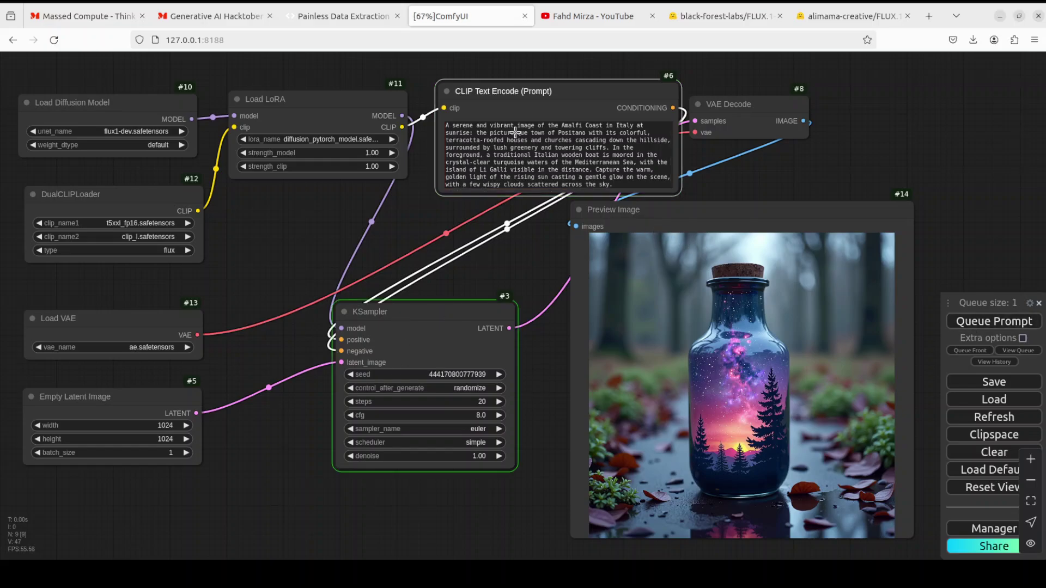
pyautogui.moveTo(529, 85); pyautogui.dragTo(518, 68)
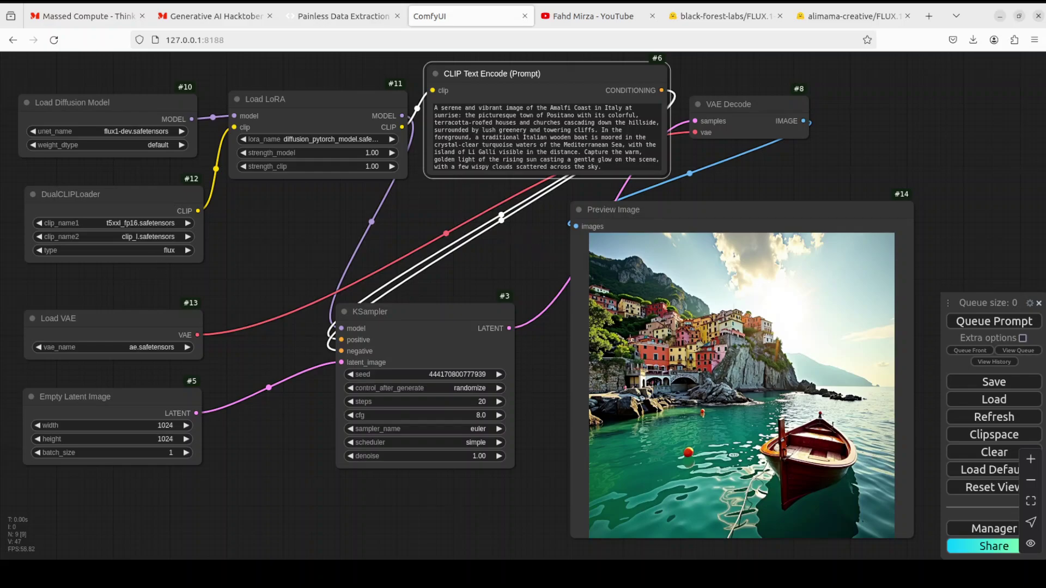
# Paste the Albert Einstein chalkboard prompt, raise the KSampler, and generate the image of him at his desk.
pyautogui.hotkey('ctrl', 'a')
pyautogui.write("Albert Einstein, dressed in his signature rumpled attire, sits at a cluttered wooden desk surrounded by swirling equations, scattered papers, and half-filled pipes. He gazes thoughtfully at a classic blackboard filled with complex math, upon which he has scribbled 'Subscribe to Fahd's channel' in bold, white chalk. Soft, golden light pours through the window, illuminating his wispy hair and iconic mustache.")
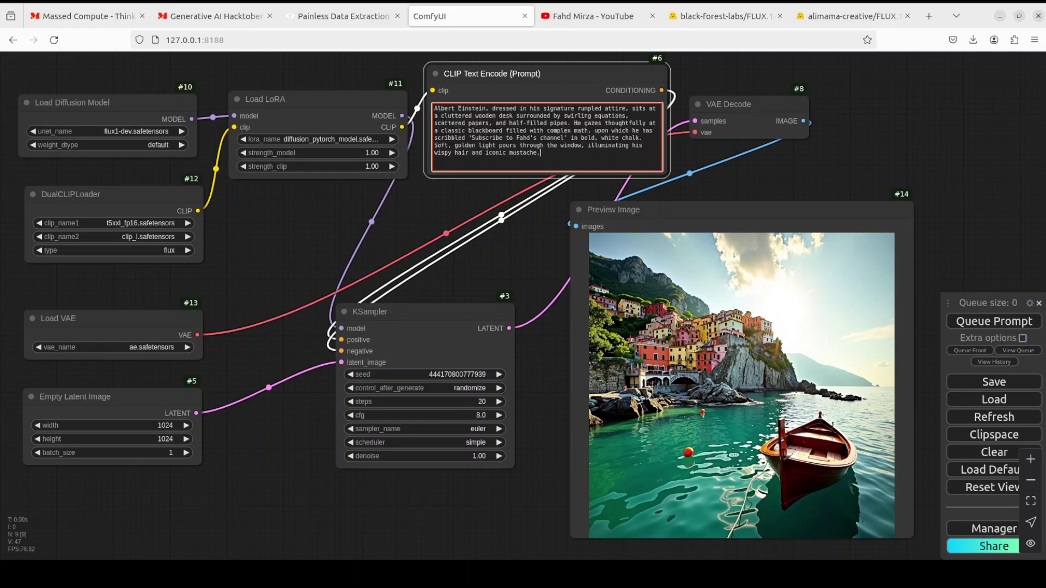
pyautogui.scroll(4, 499, 225)
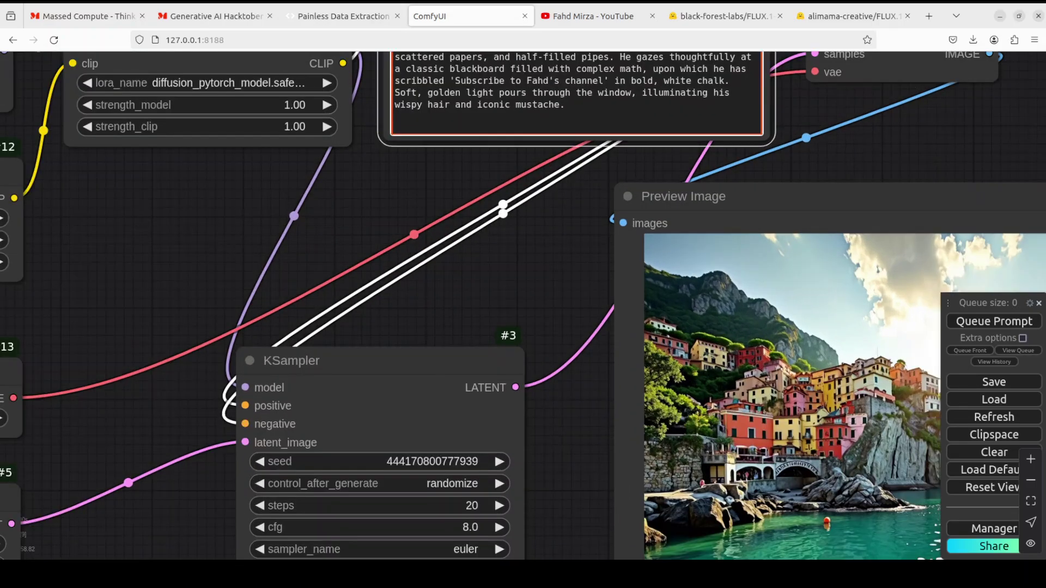
pyautogui.moveTo(414, 213); pyautogui.dragTo(413, 234)
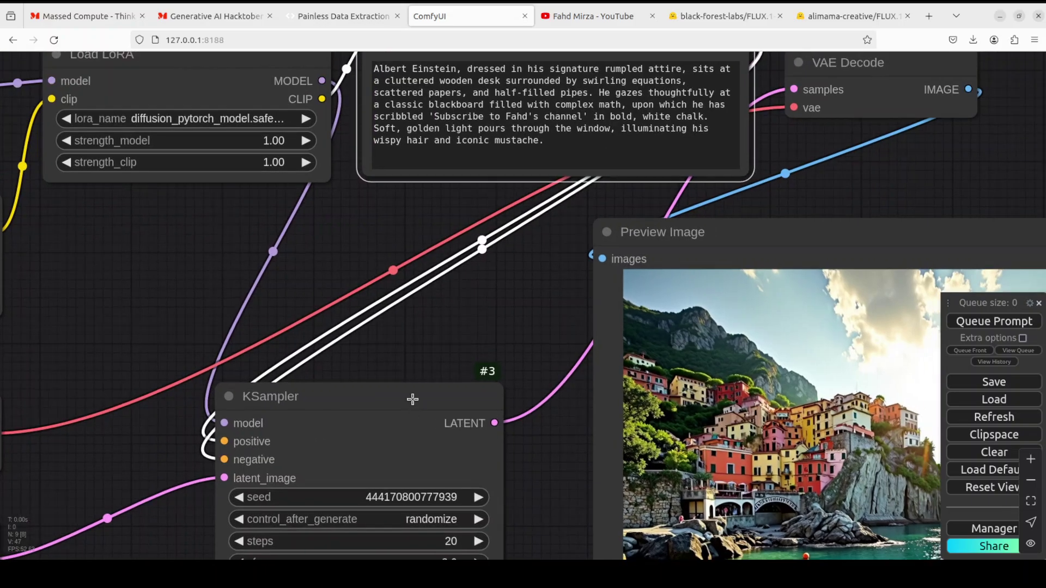
pyautogui.moveTo(419, 396); pyautogui.dragTo(430, 330)
pyautogui.moveTo(436, 254); pyautogui.dragTo(440, 241)
pyautogui.click(986, 326)
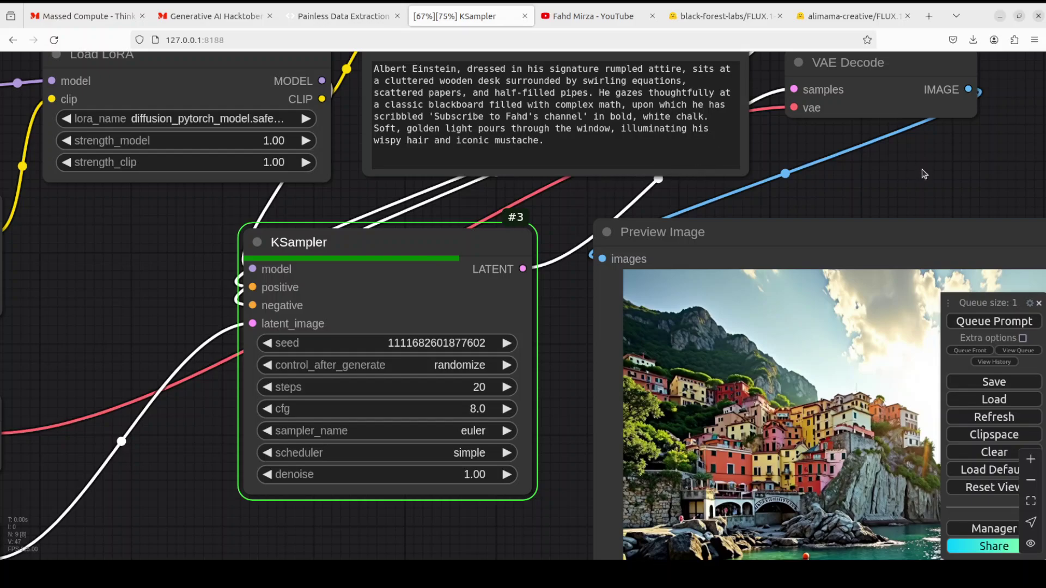
pyautogui.scroll(-3, 921, 173)
pyautogui.scroll(-1, 919, 174)
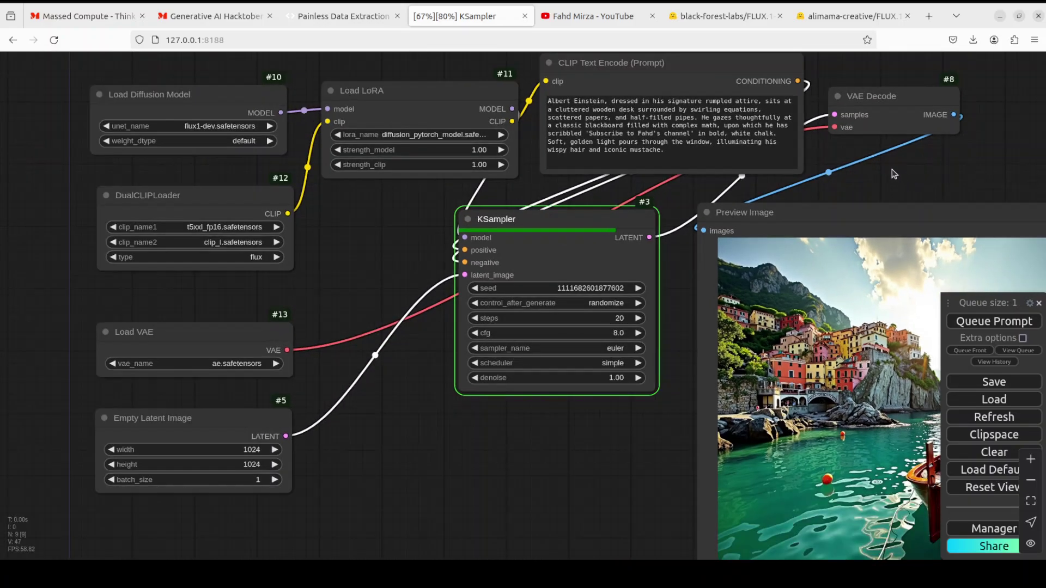
pyautogui.moveTo(887, 174); pyautogui.dragTo(768, 111)
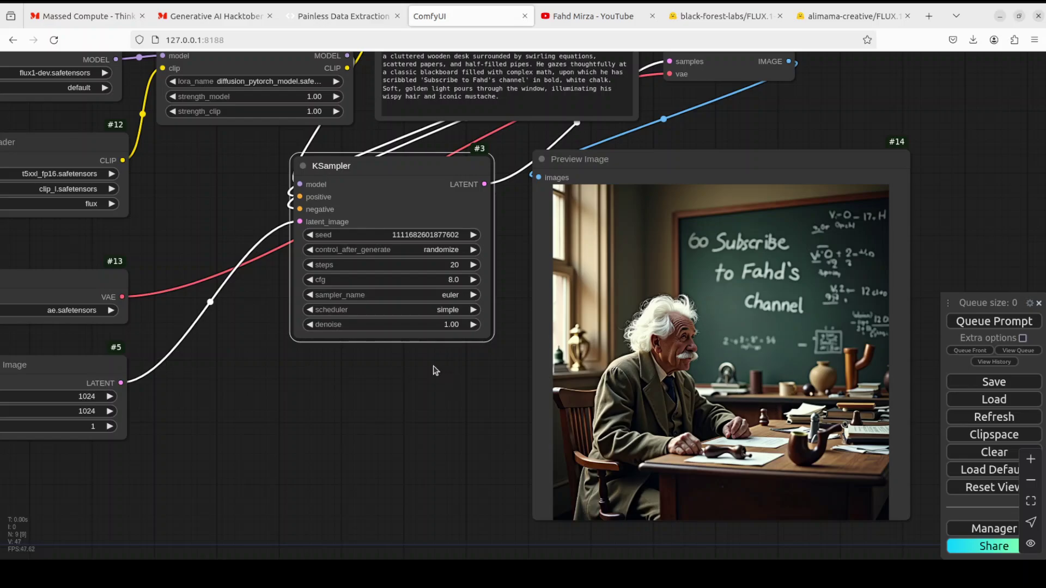
# Set the KSampler to dpmpp_2m_sde with the karras scheduler and generate the surfer beach image.
pyautogui.moveTo(217, 204); pyautogui.dragTo(225, 276)
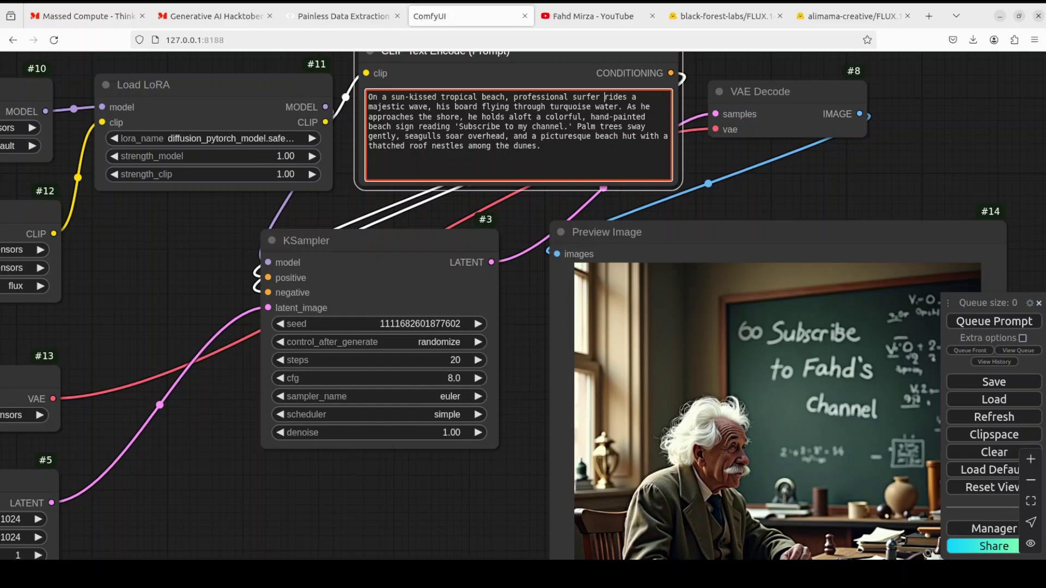
pyautogui.click(446, 398)
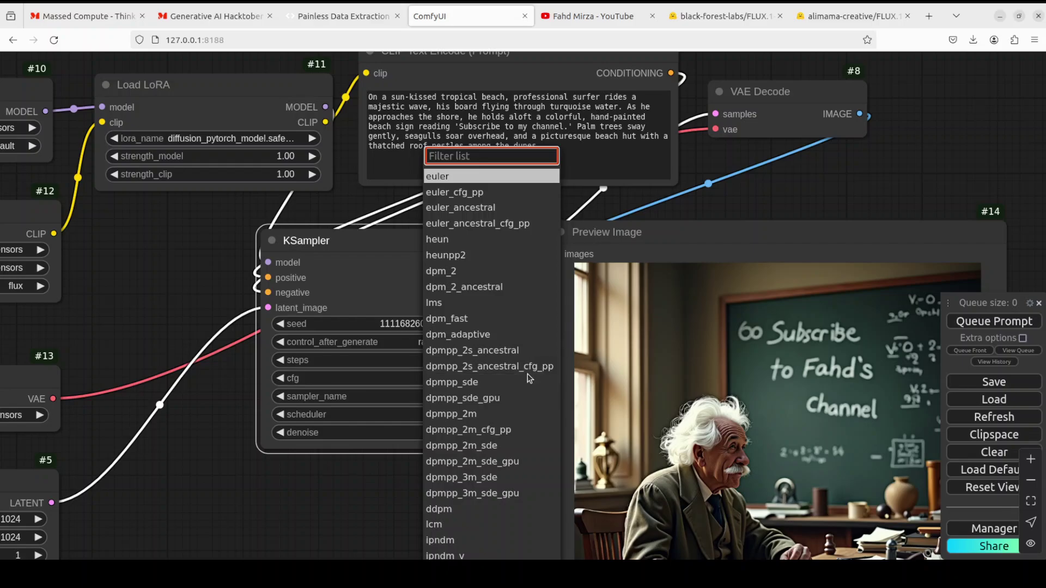
pyautogui.click(506, 449)
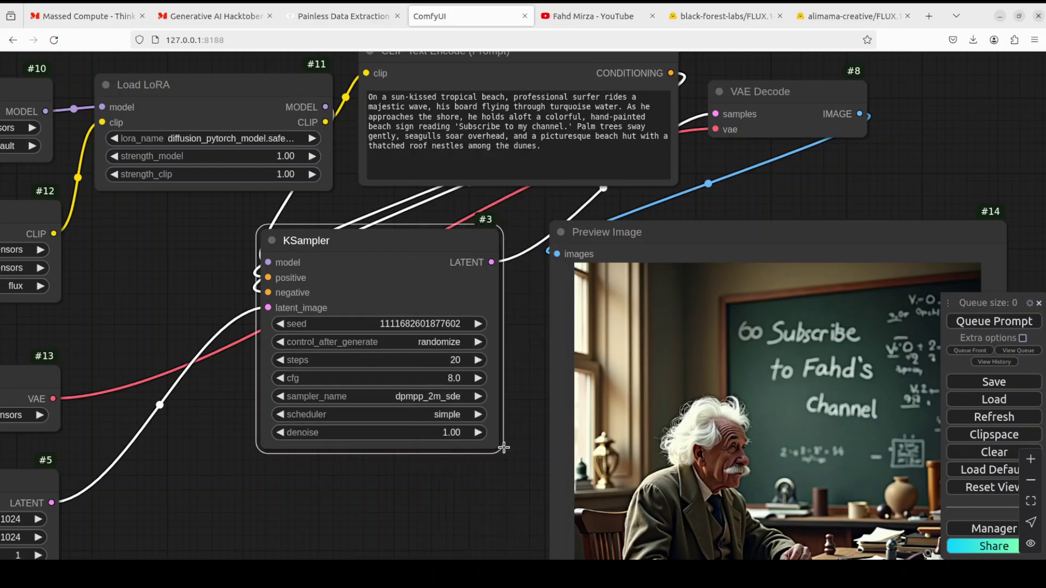
pyautogui.click(462, 418)
pyautogui.click(463, 446)
pyautogui.click(983, 322)
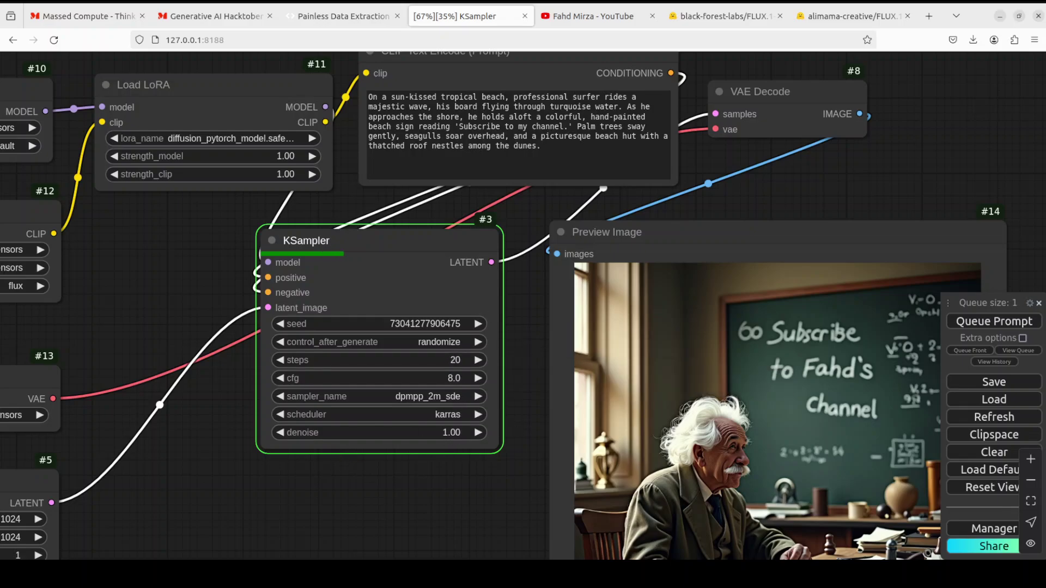
pyautogui.scroll(-3, 502, 54)
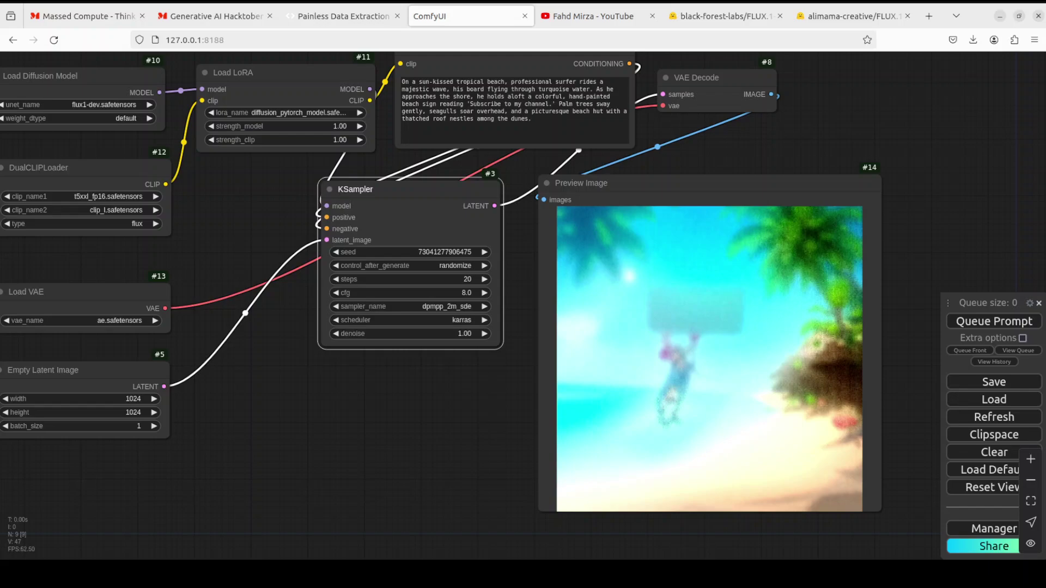
# Restore the euler sampler and simple scheduler, regenerate, and keep control_after_generate on randomize.
pyautogui.click(431, 306)
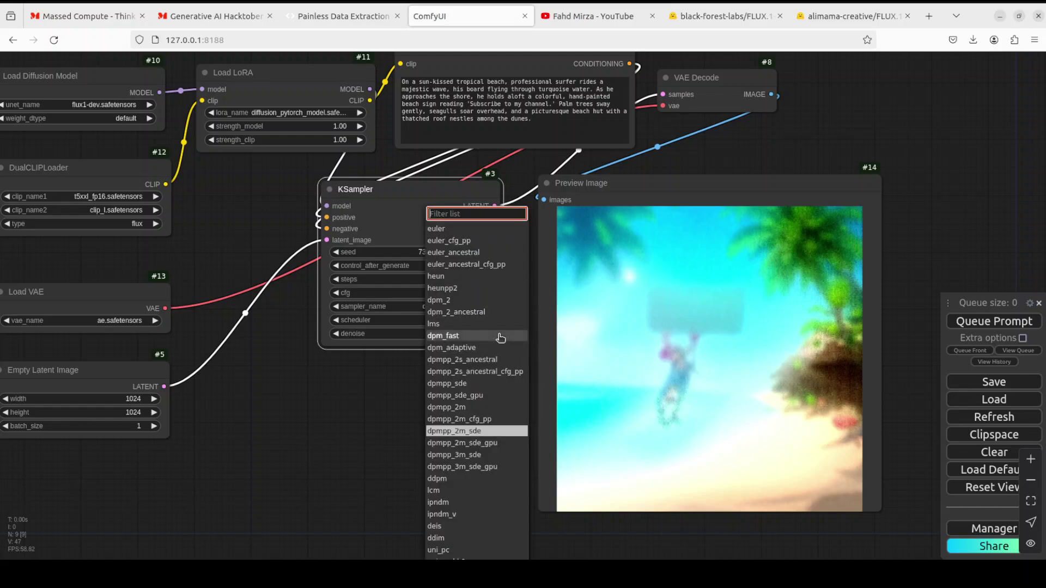
pyautogui.click(451, 235)
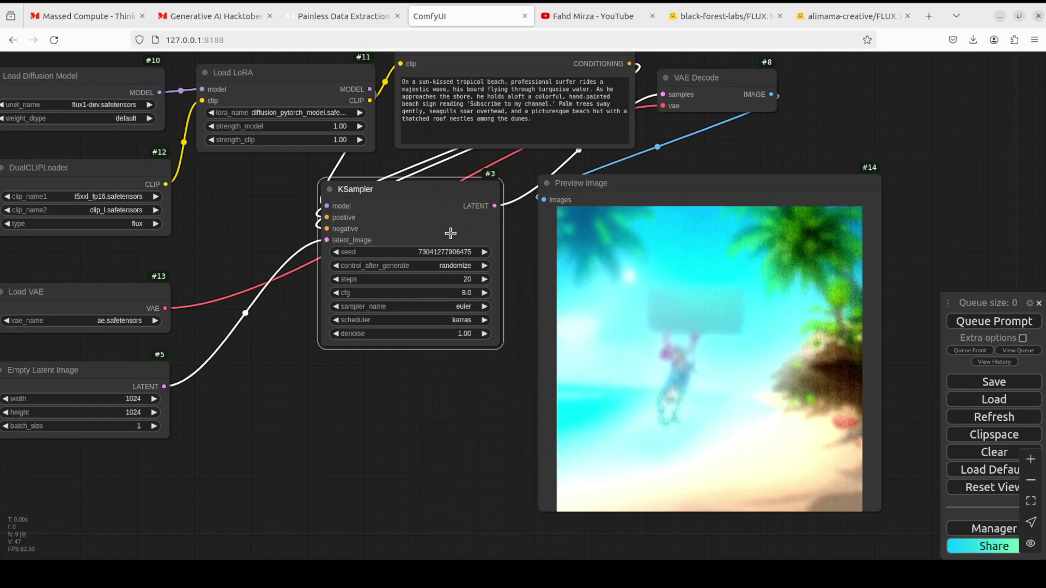
pyautogui.click(460, 320)
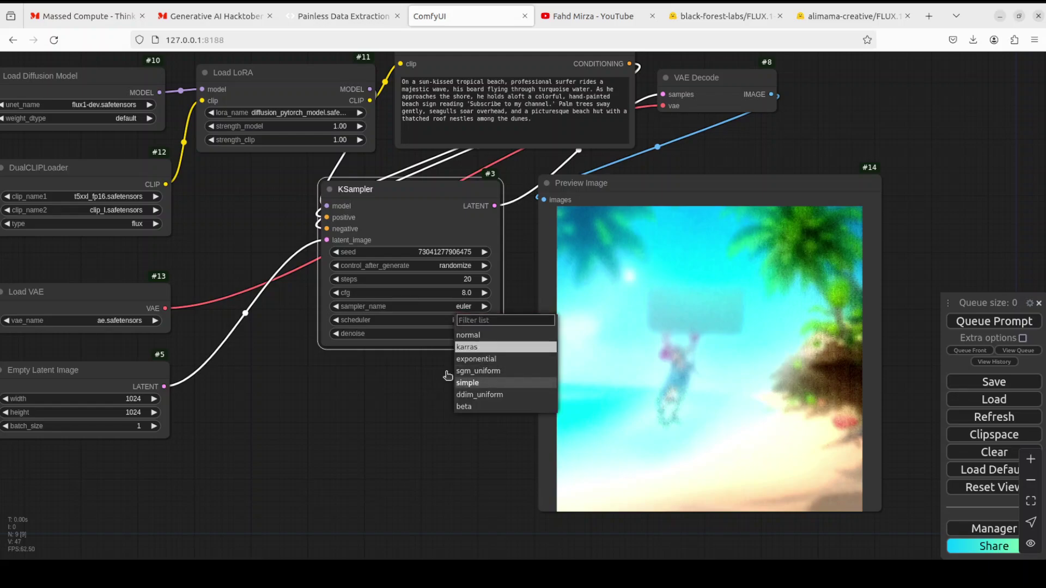
pyautogui.click(463, 383)
pyautogui.click(990, 322)
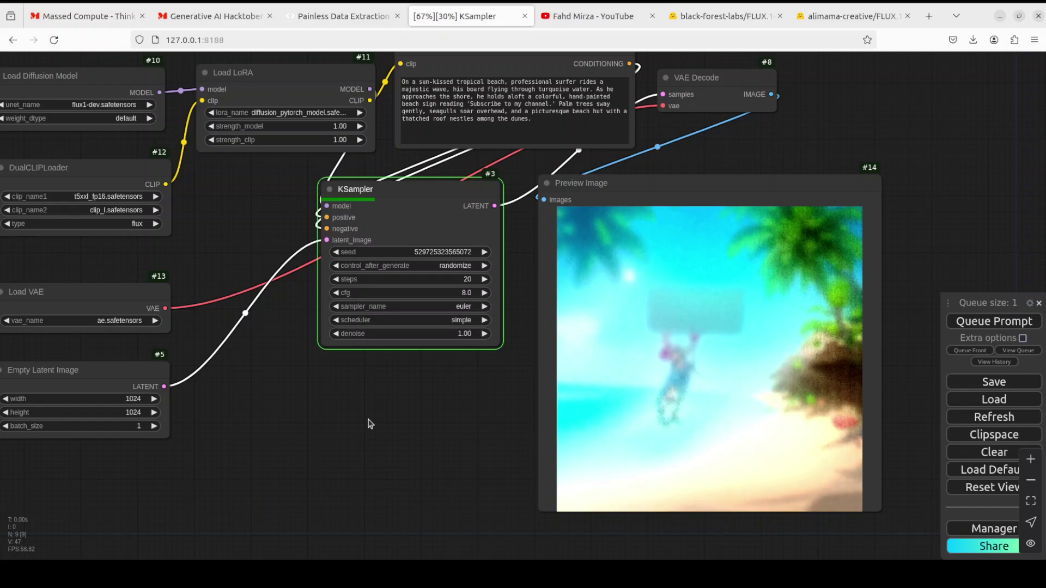
pyautogui.click(458, 266)
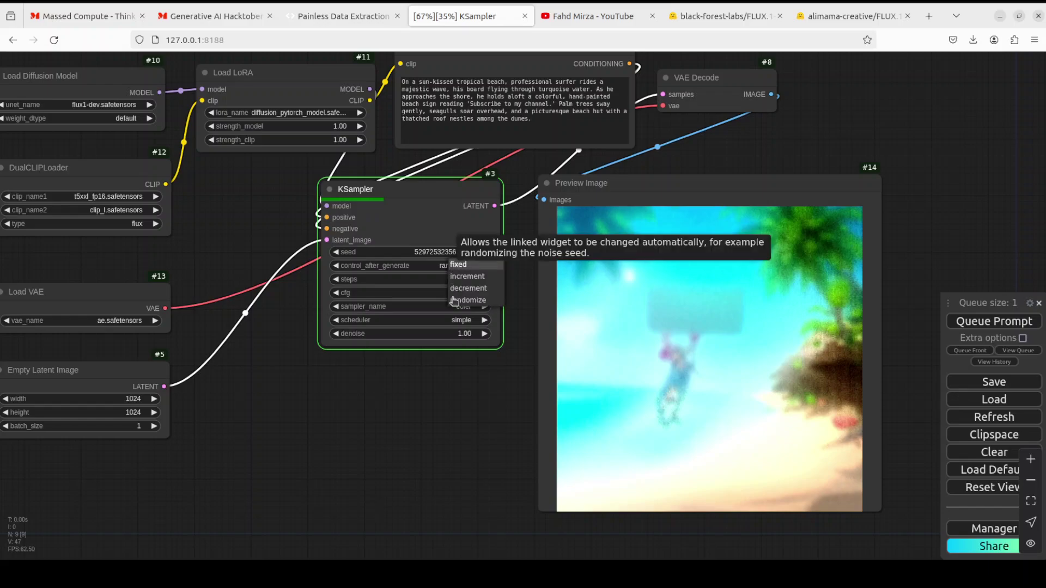
pyautogui.click(440, 381)
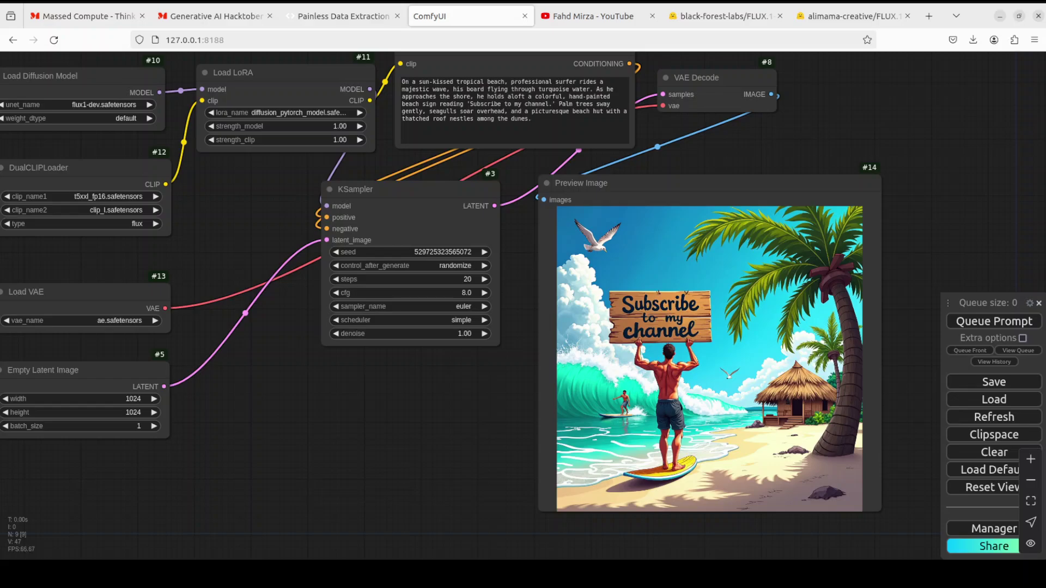
# Raise the KSampler steps to 30, queue the surfer image, and switch to the AgentQL site.
pyautogui.click(485, 278)
pyautogui.click(484, 279)
pyautogui.click(484, 279)
pyautogui.click(485, 279)
pyautogui.click(485, 279)
pyautogui.click(485, 279)
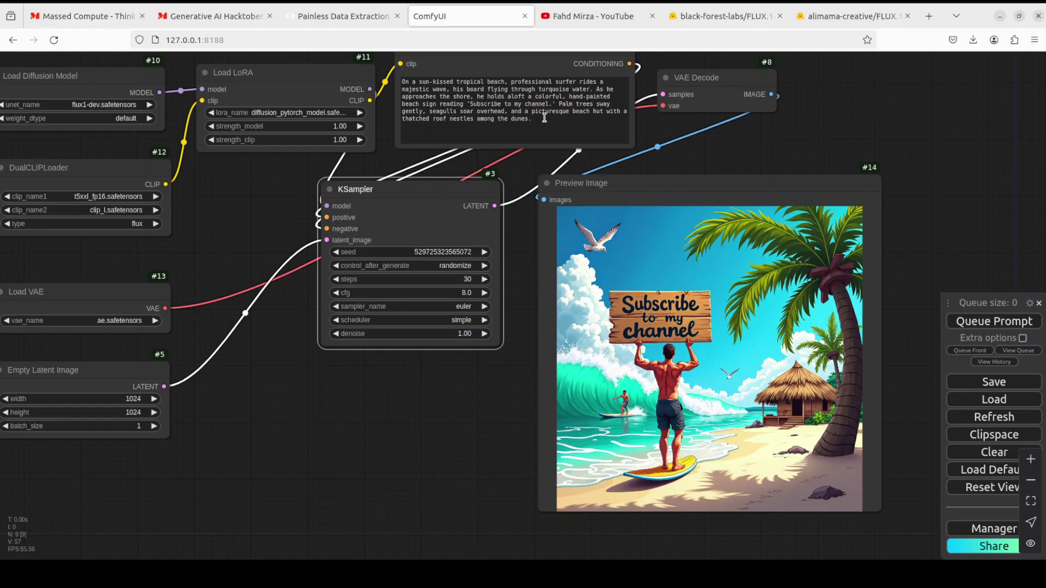
pyautogui.click(544, 117)
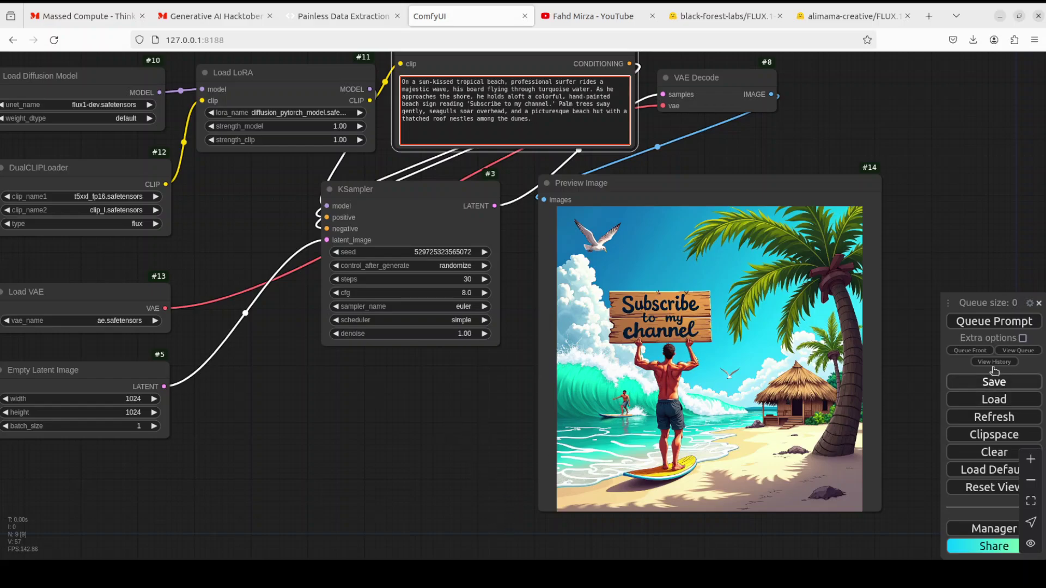
pyautogui.click(1002, 322)
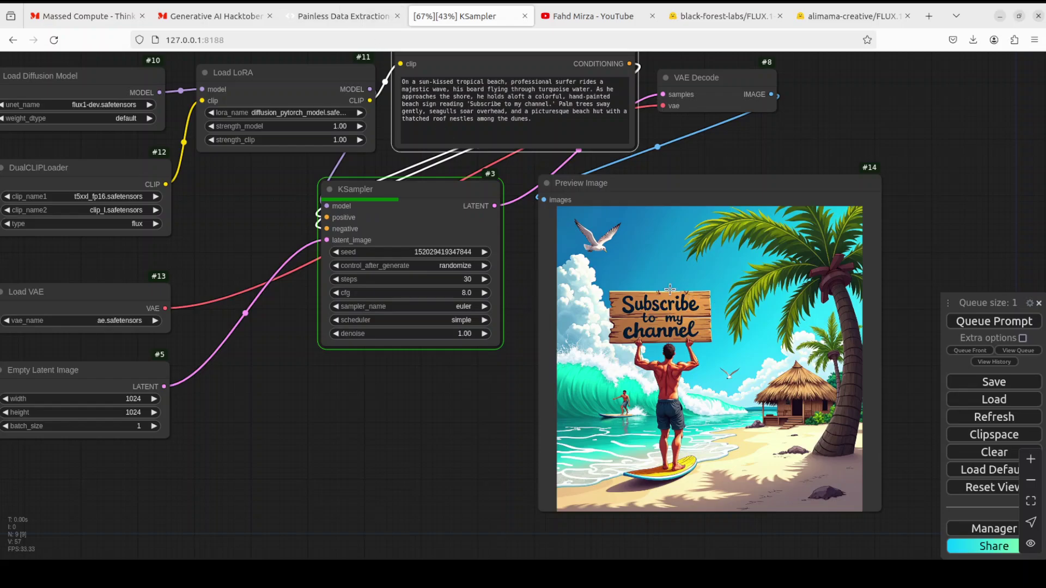
pyautogui.click(338, 16)
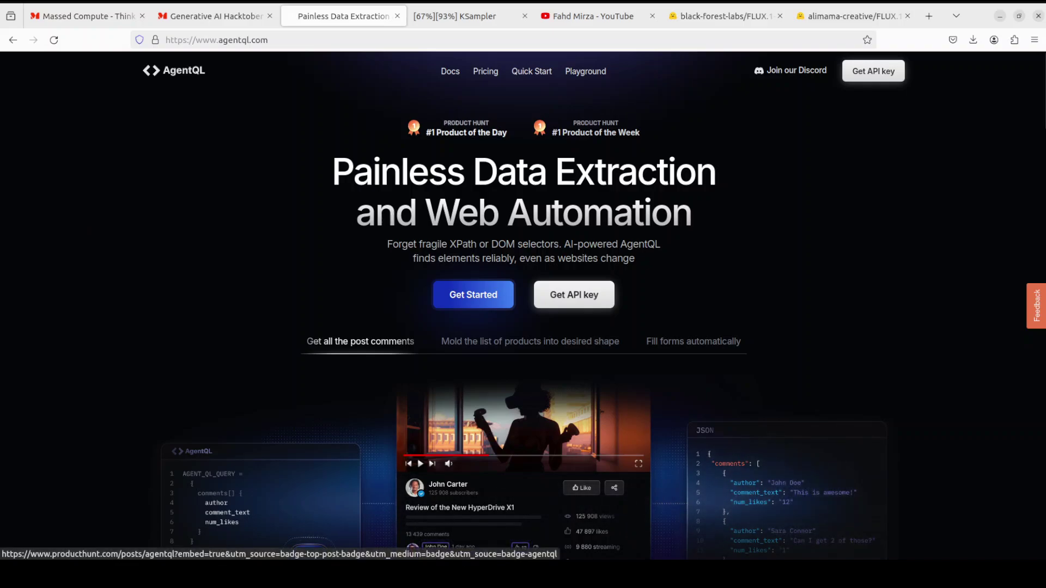
# Switch from the AgentQL site back to the ComfyUI workflow tab.
pyautogui.click(463, 16)
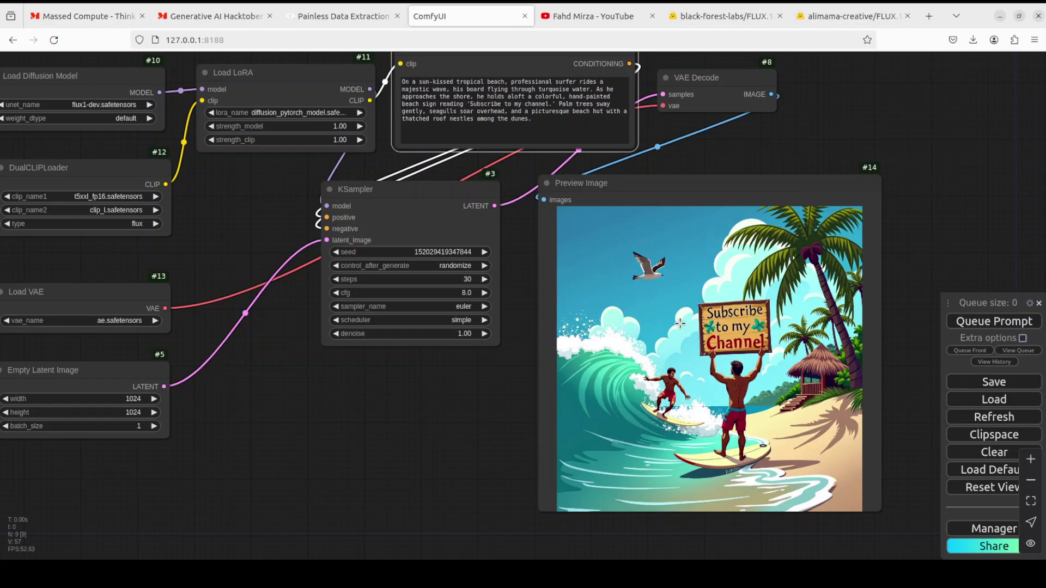
# Switch to the alimama-creative/FLUX.1-Turbo-Alpha model card on Hugging Face.
pyautogui.click(822, 22)
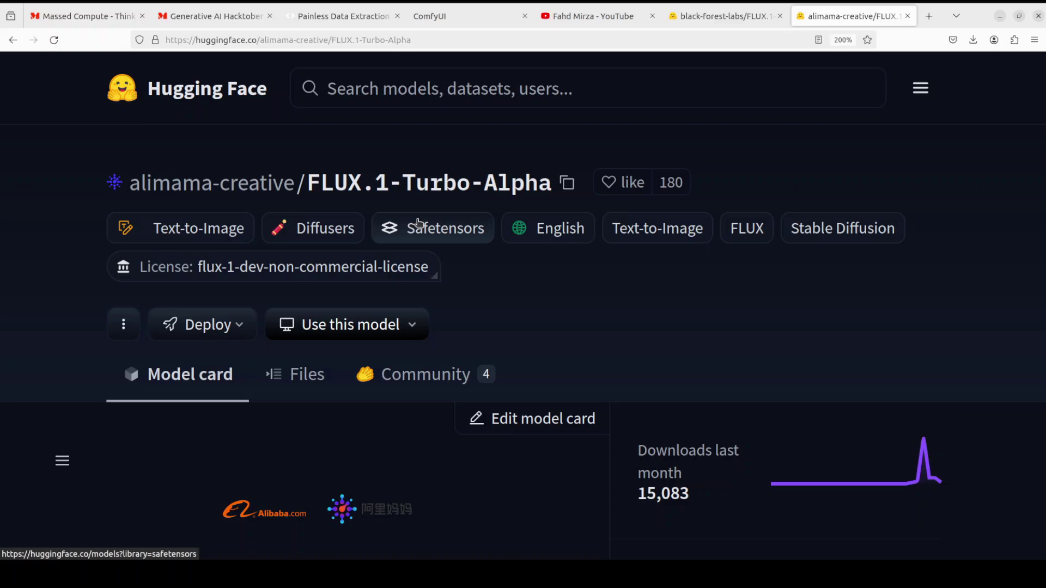
# Switch to the YouTube channel's comfyui search results.
pyautogui.click(593, 16)
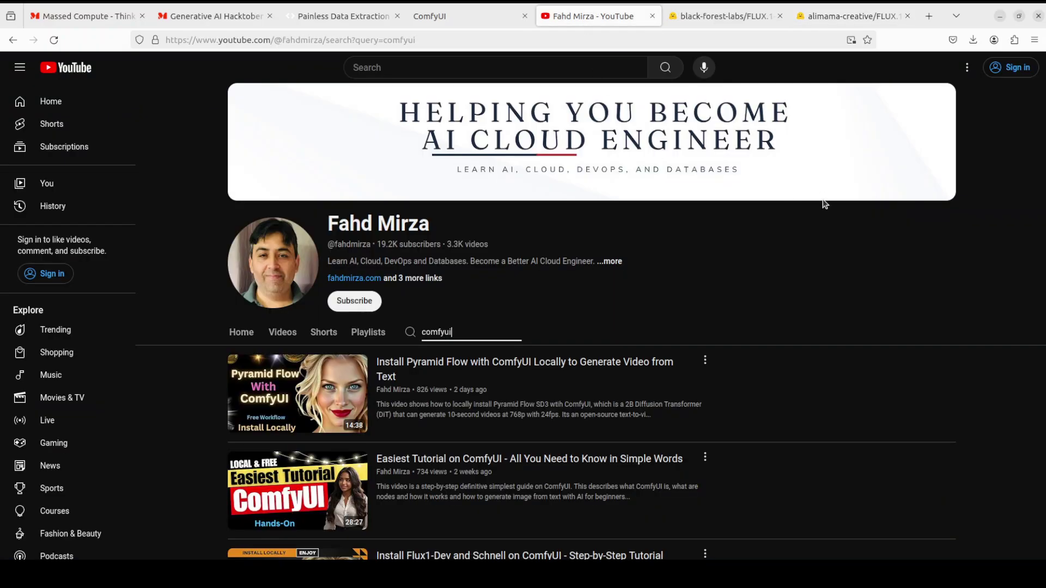